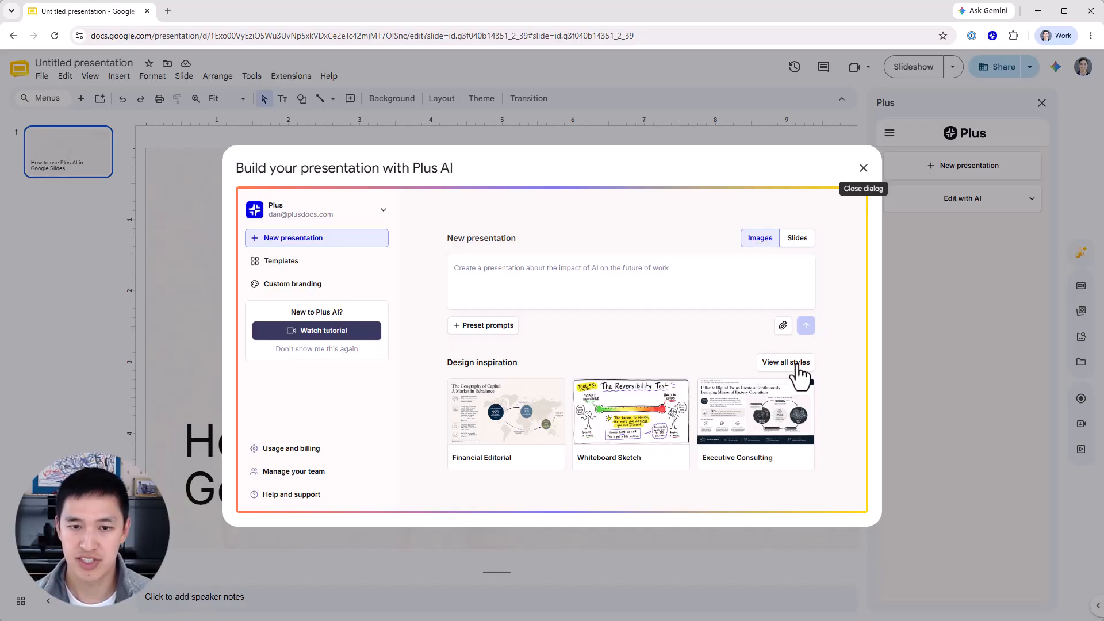
Set the new presentation to Slides output and fill the prompt with the Client Proposal preset.
left_click(797, 238)
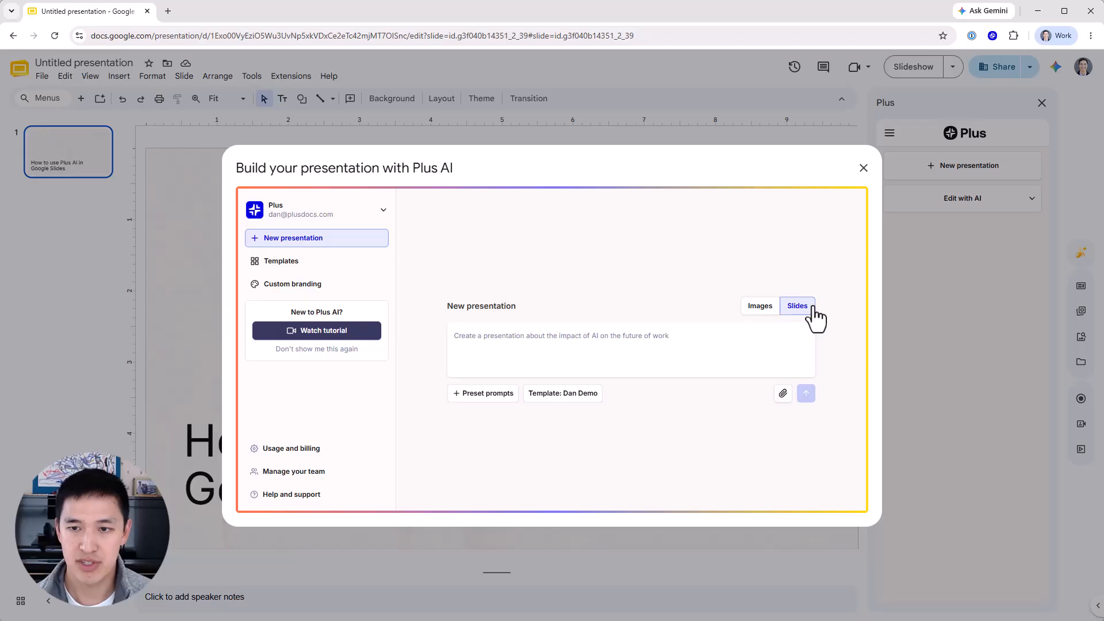
left_click(464, 396)
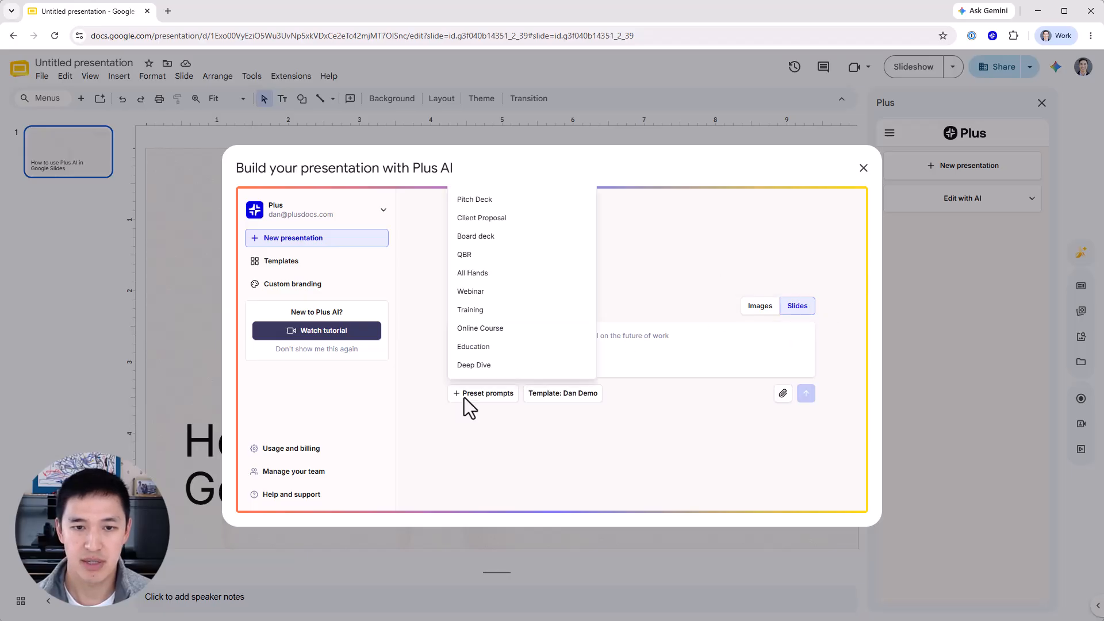
left_click(496, 219)
left_click(567, 330)
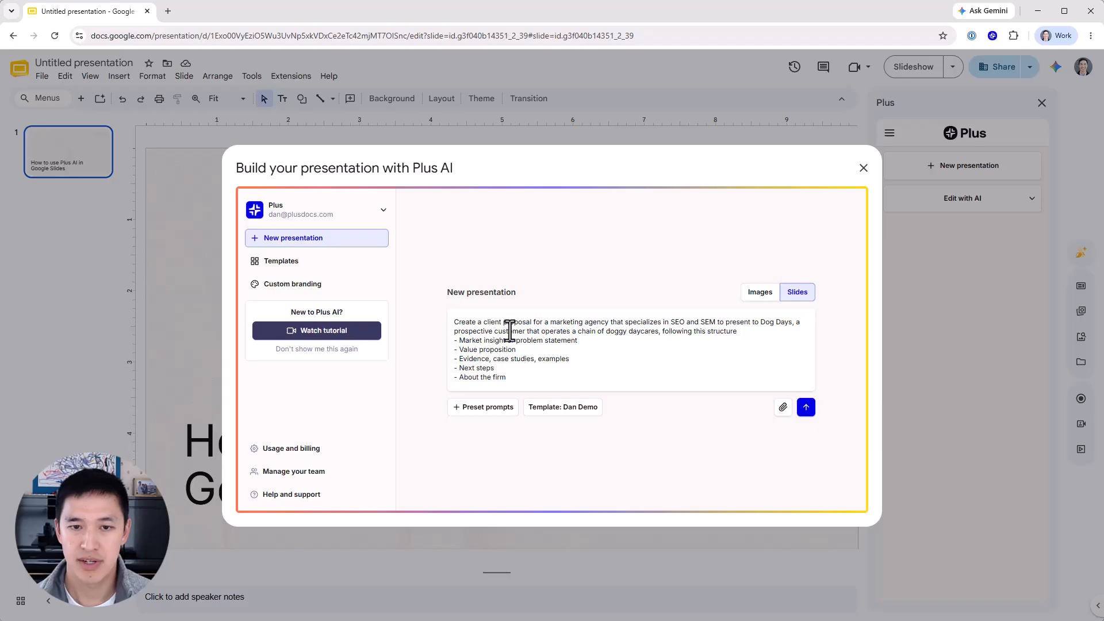
left_click_drag(484, 322, 586, 322)
left_click(604, 361)
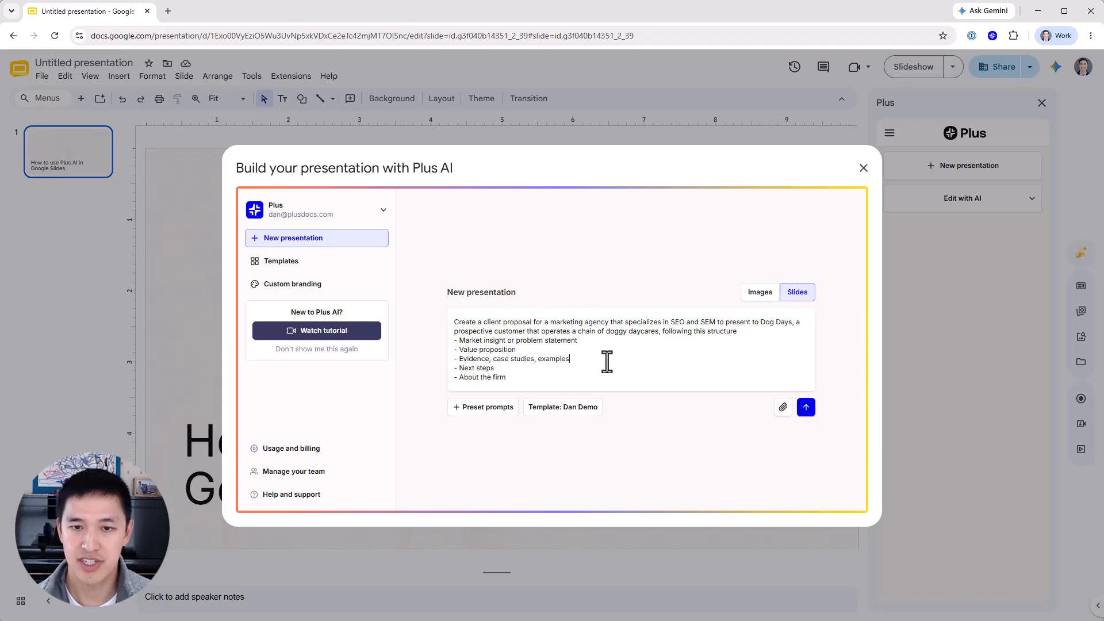
Browse the gallery of all available templates and return to the new presentation setup.
left_click(586, 408)
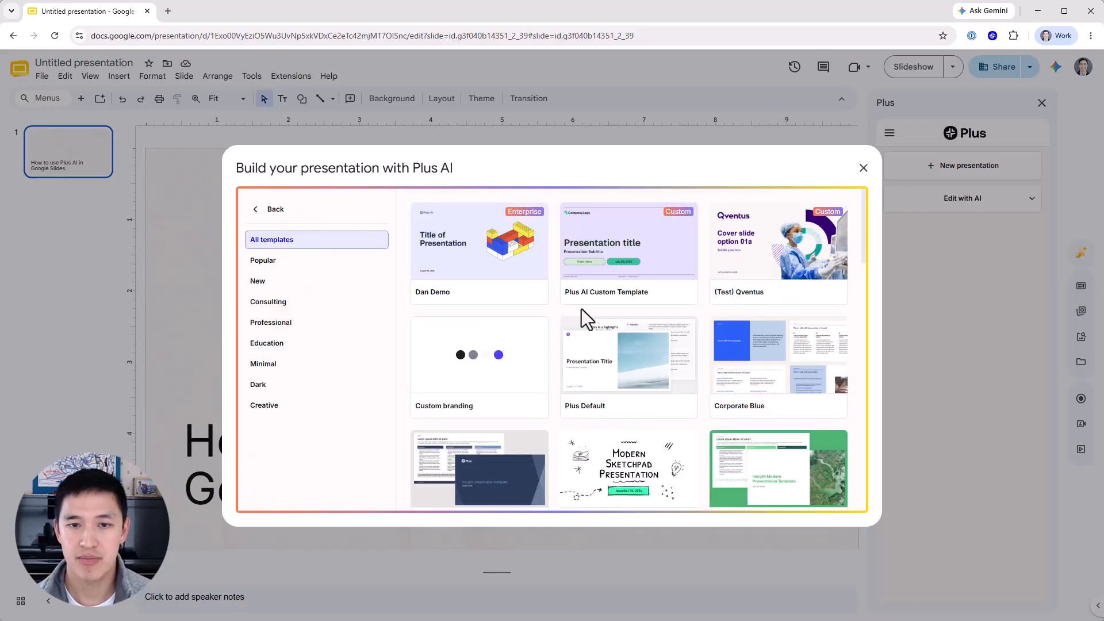
scroll(690, 342, "down", 3)
scroll(690, 345, "down", 10)
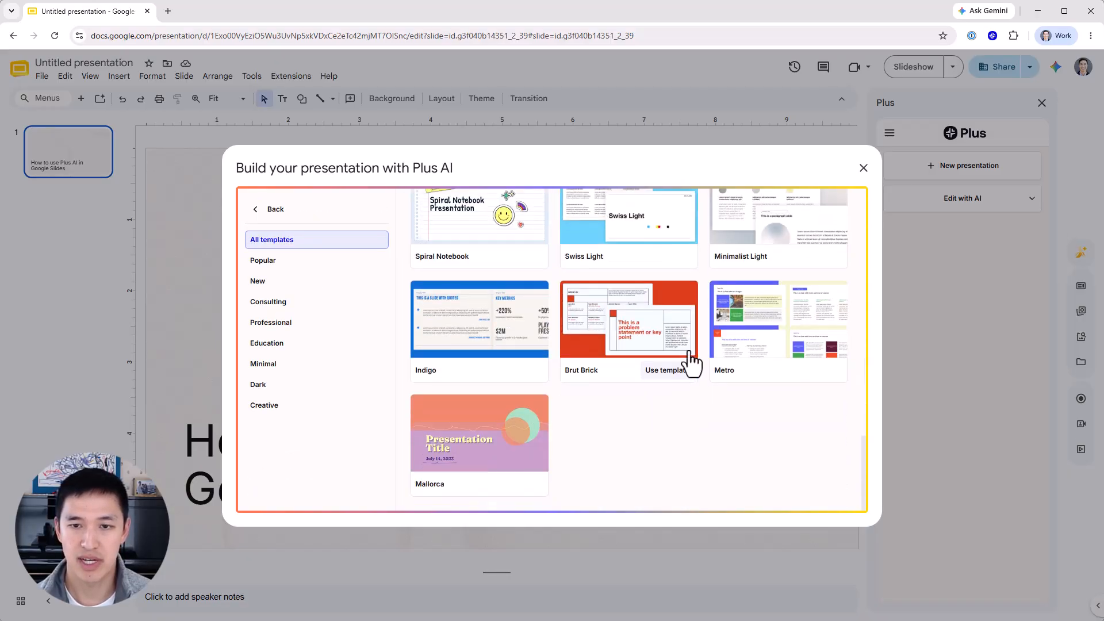
scroll(690, 362, "up", 12)
scroll(688, 387, "up", 2)
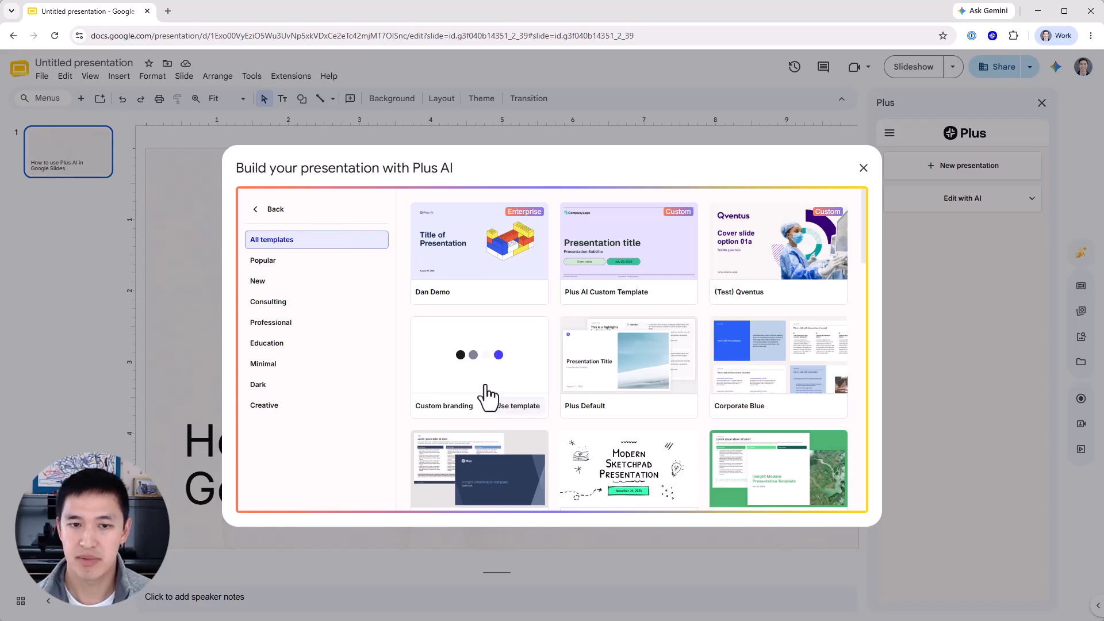
left_click(275, 218)
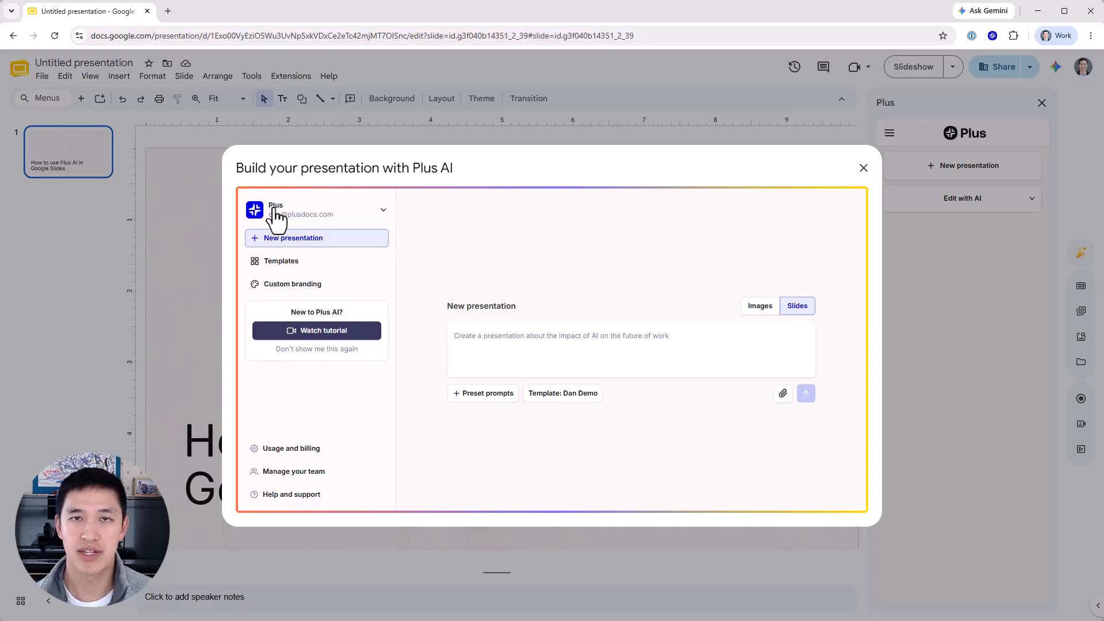
Fill the prompt with the Client Proposal preset for Dog Days and submit it to generate the outline.
left_click(498, 397)
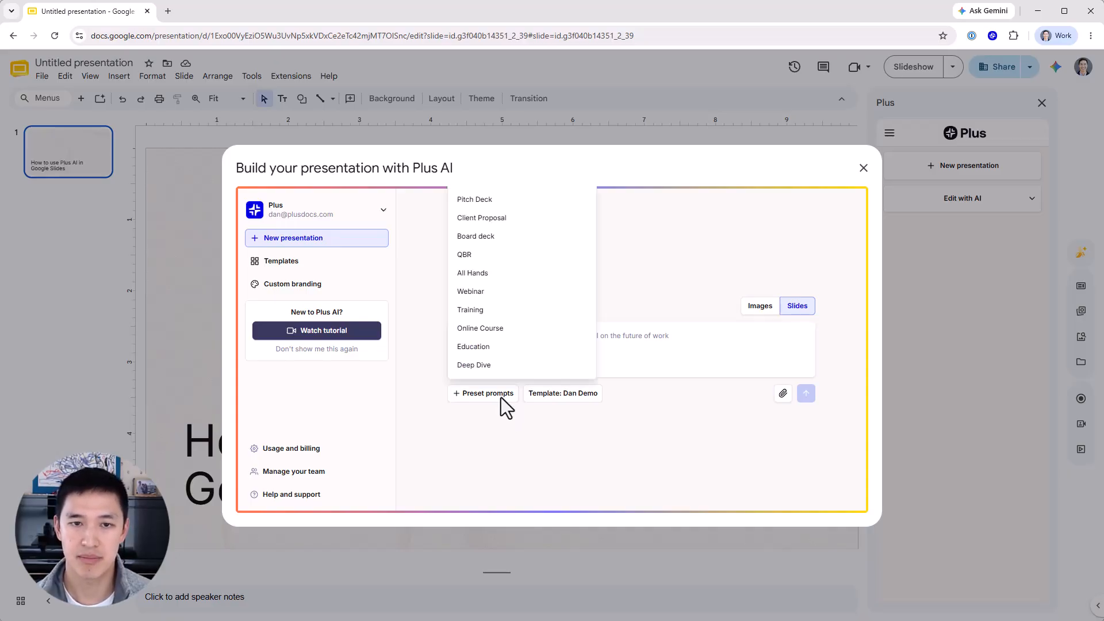
left_click(502, 223)
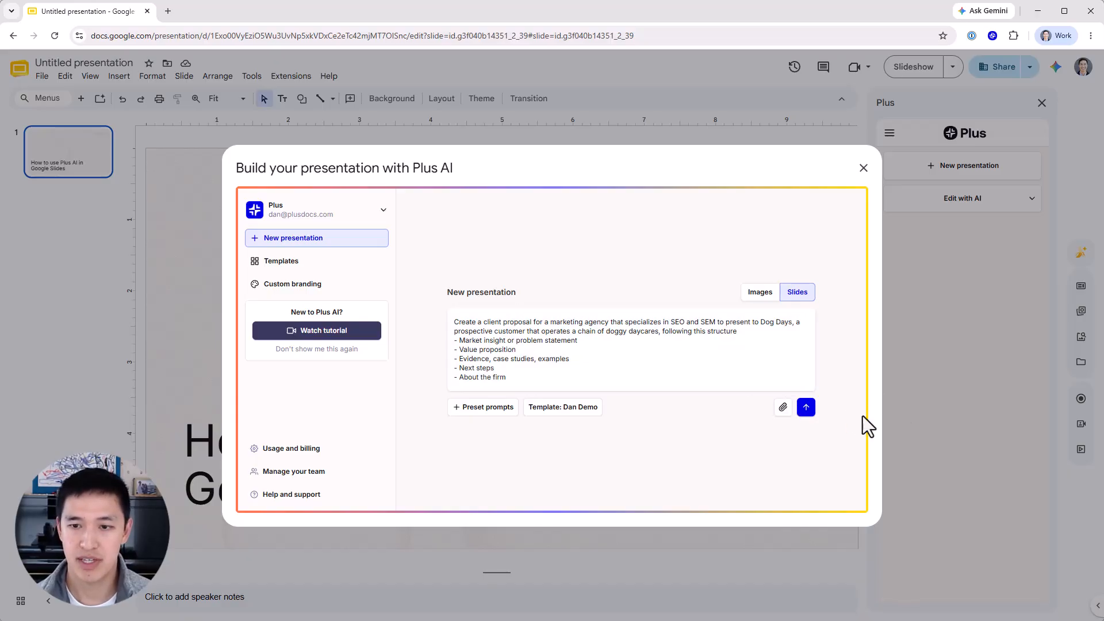
left_click(805, 407)
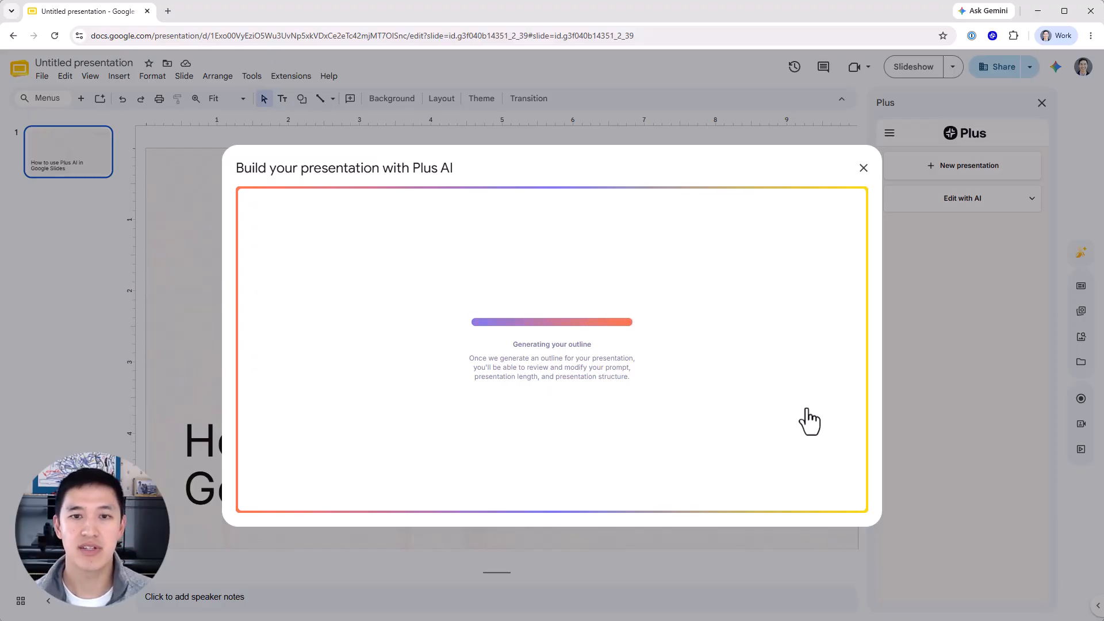
Review the descriptions and suggested layouts of the outlined slides from Agenda through Next Steps.
left_click(696, 237)
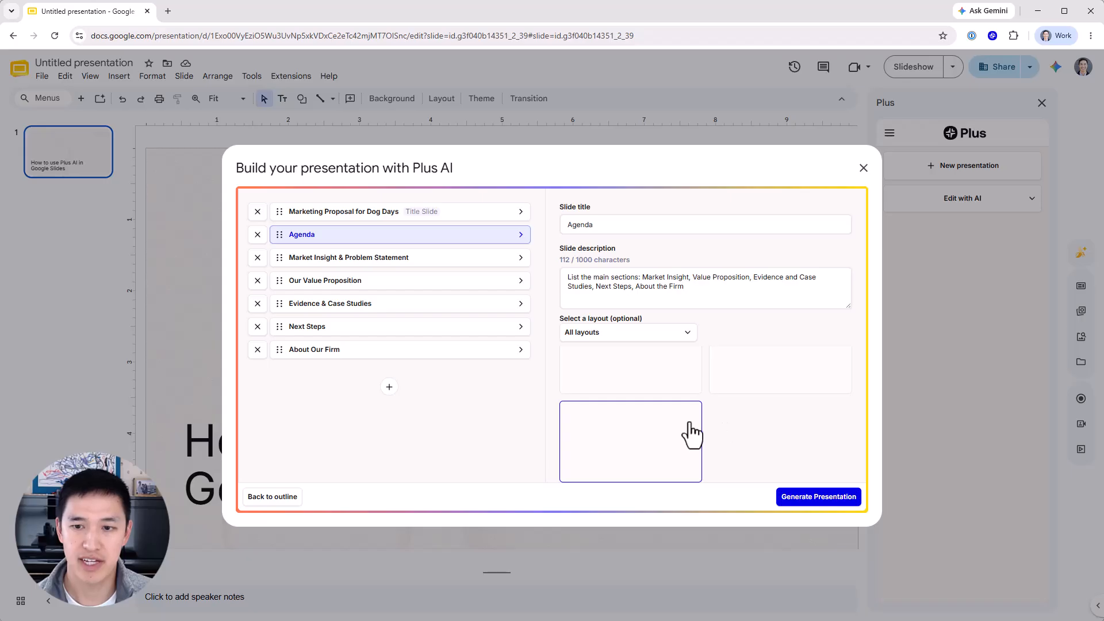
left_click(482, 260)
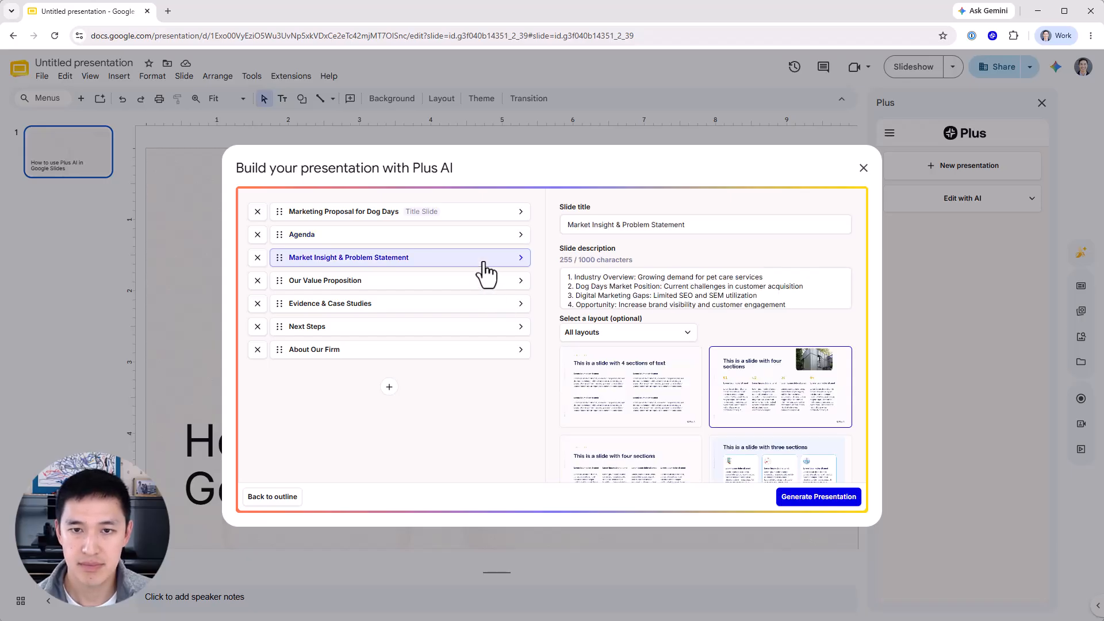
left_click(476, 282)
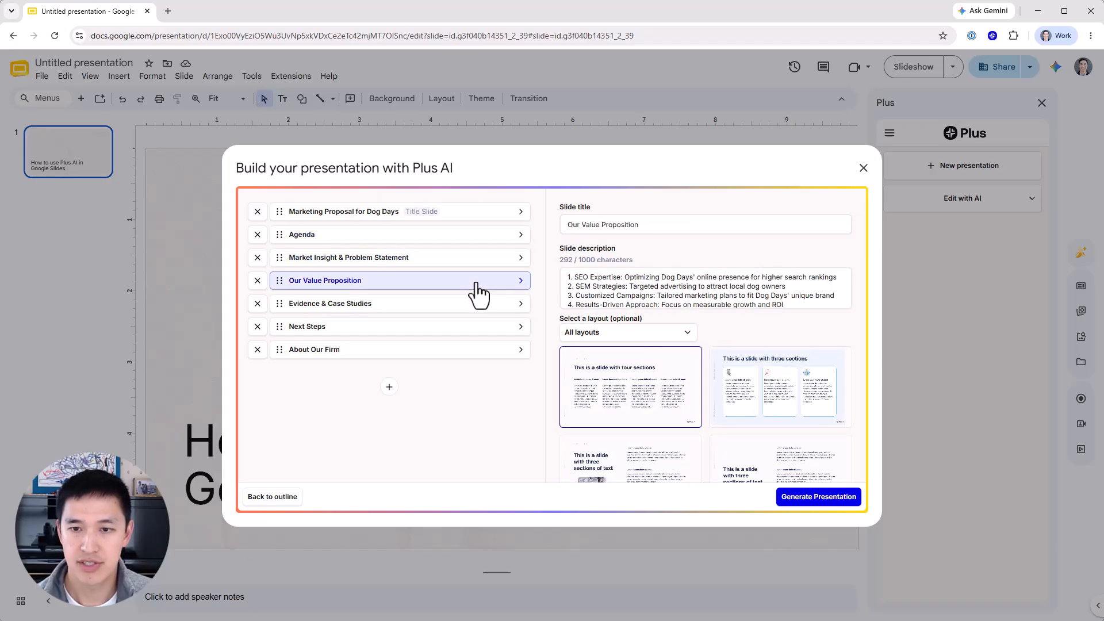
left_click(461, 234)
left_click(423, 260)
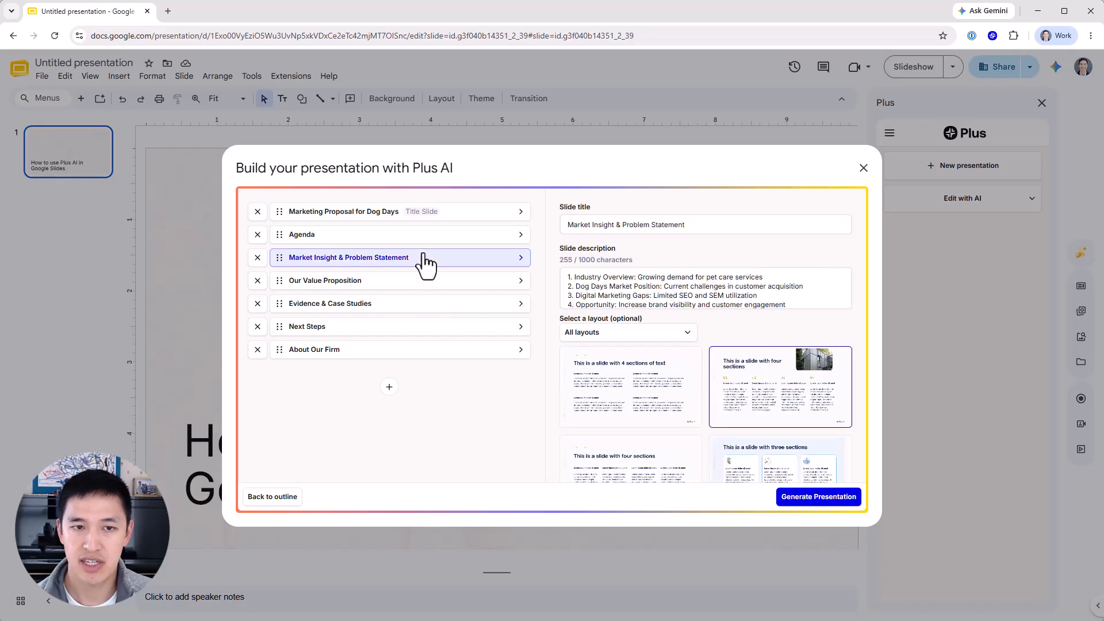
left_click(357, 281)
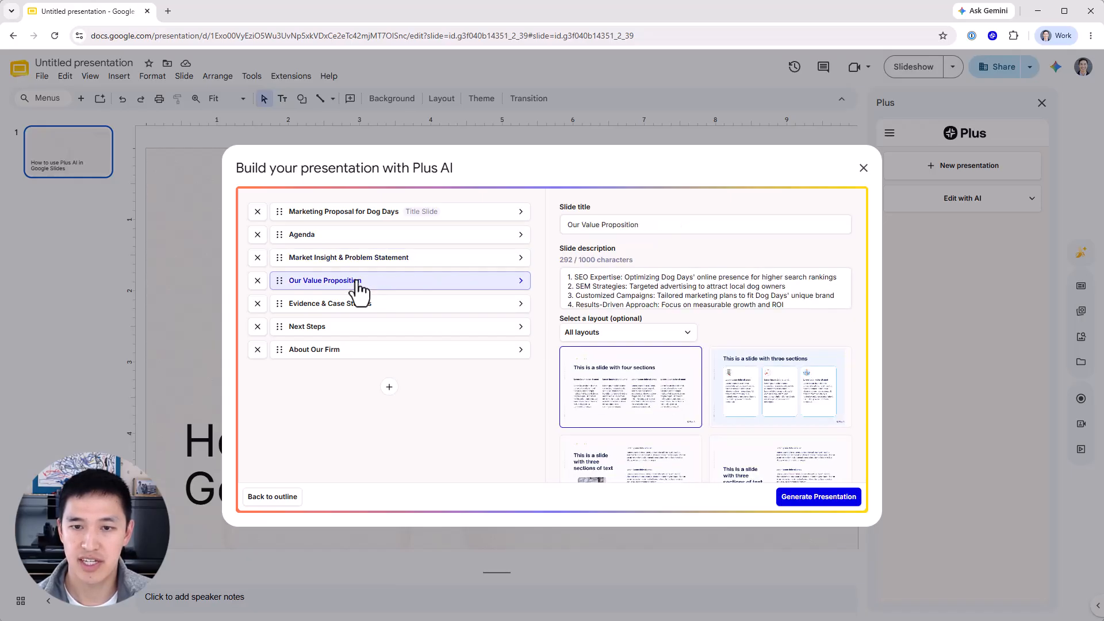
left_click(454, 305)
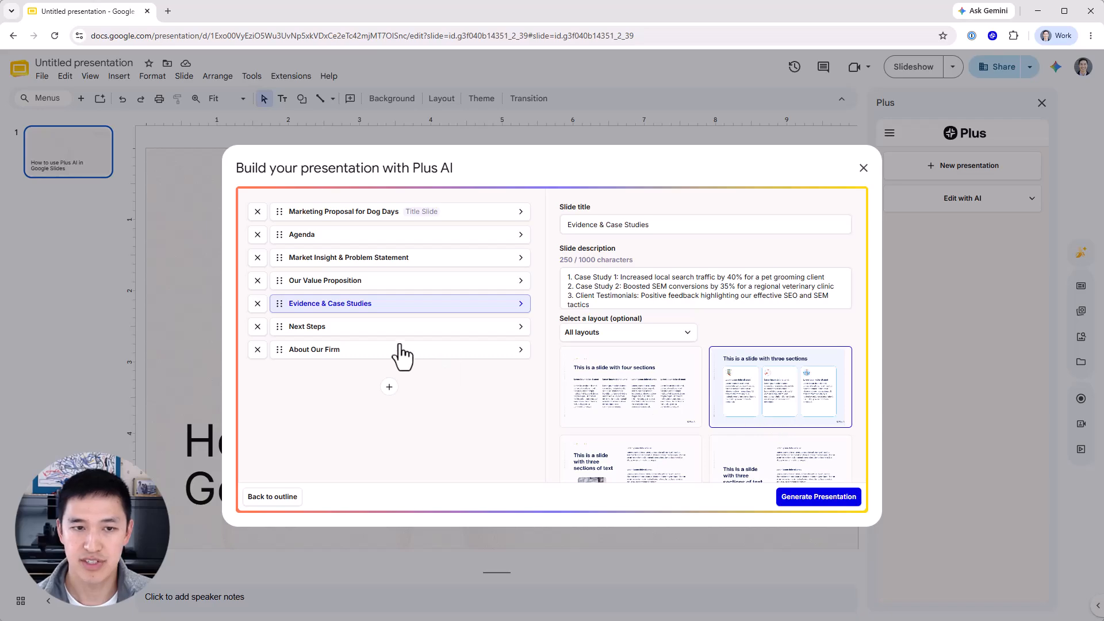
left_click(395, 328)
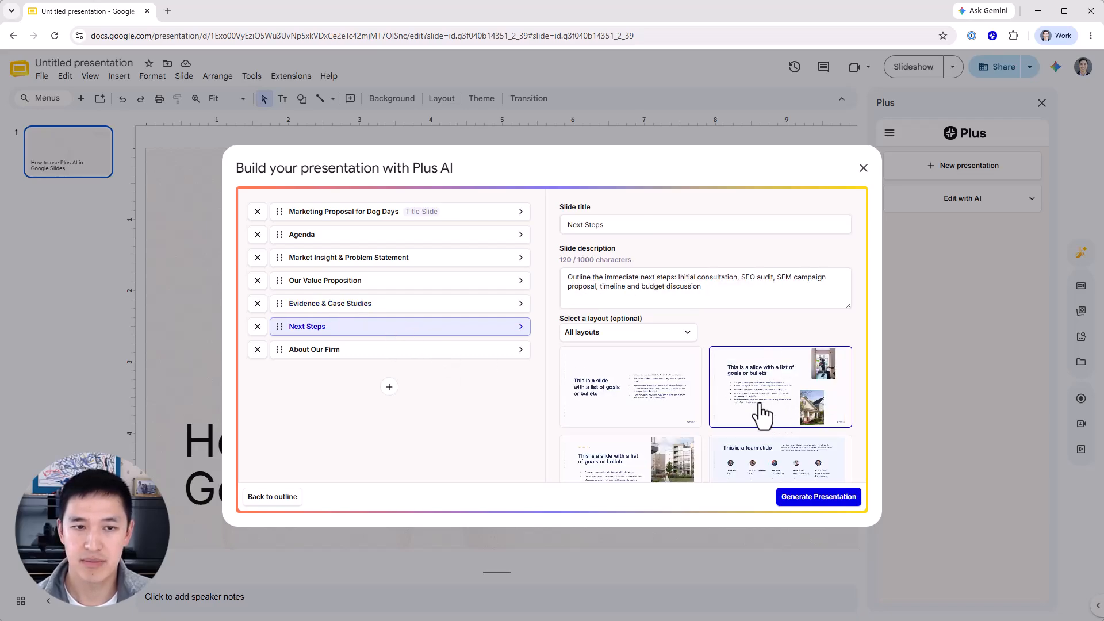
Choose a Team layout for the About Our Firm slide and generate the presentation.
left_click(448, 359)
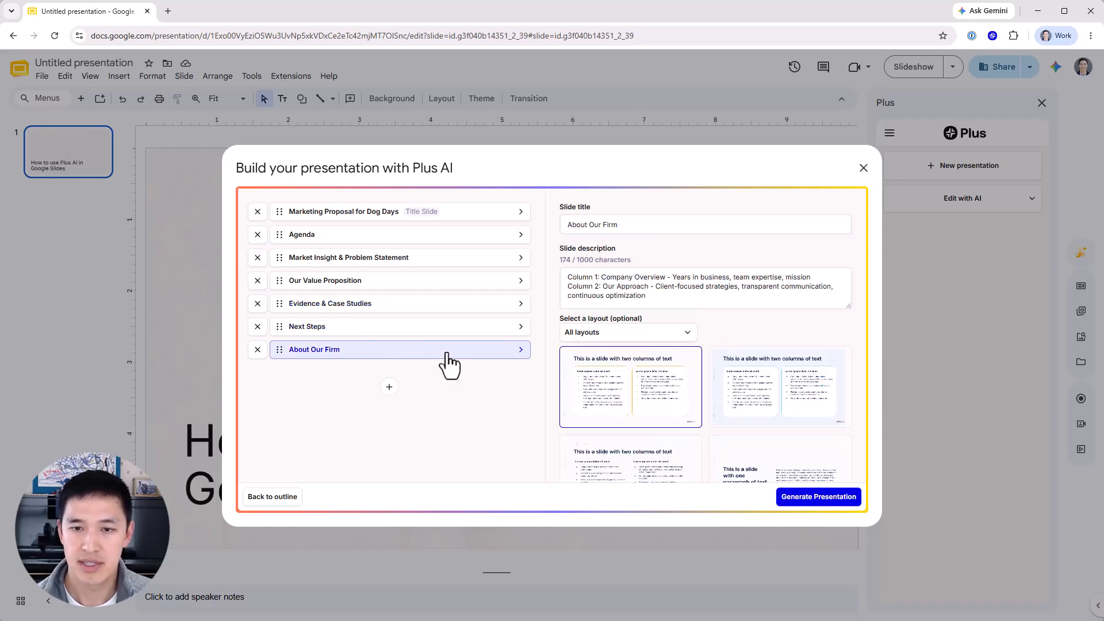
left_click(670, 336)
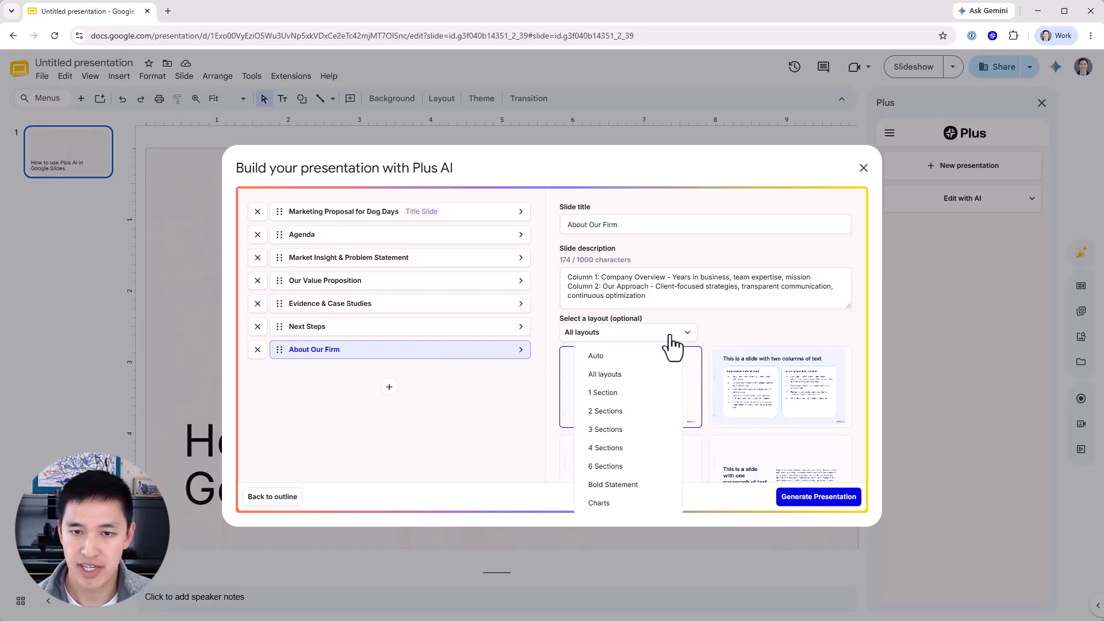
scroll(638, 446, "down", 3)
left_click(636, 442)
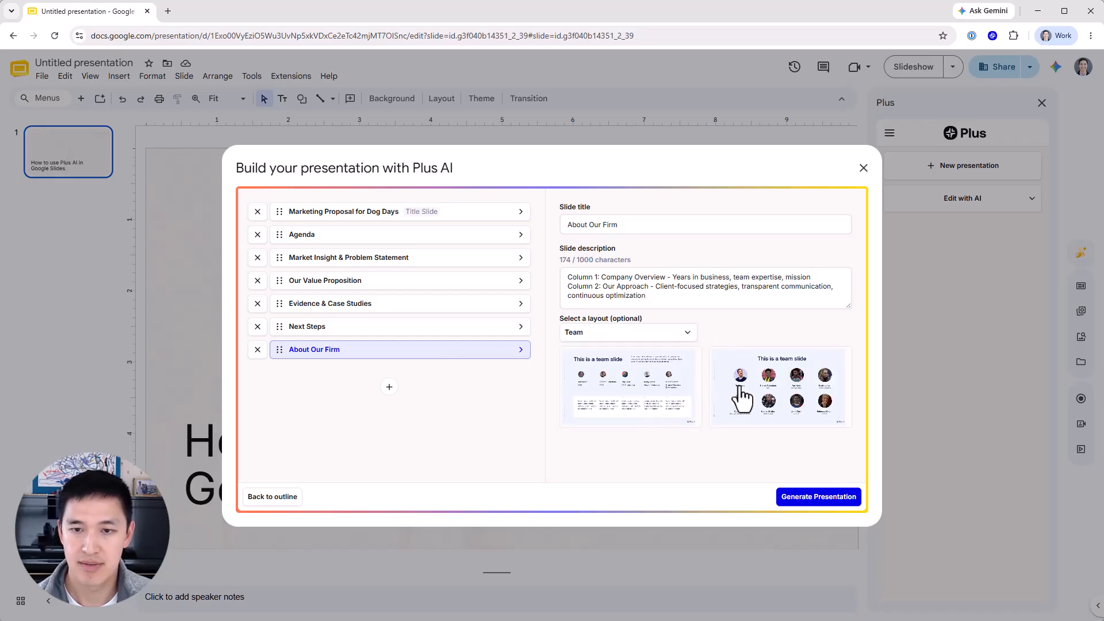
left_click(641, 397)
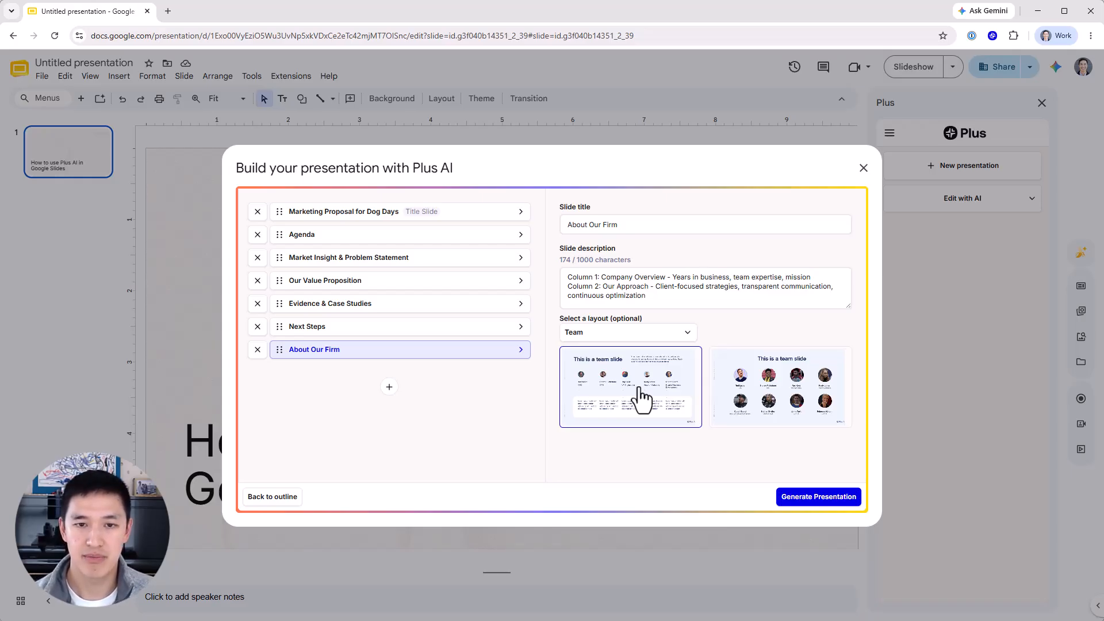
left_click(803, 499)
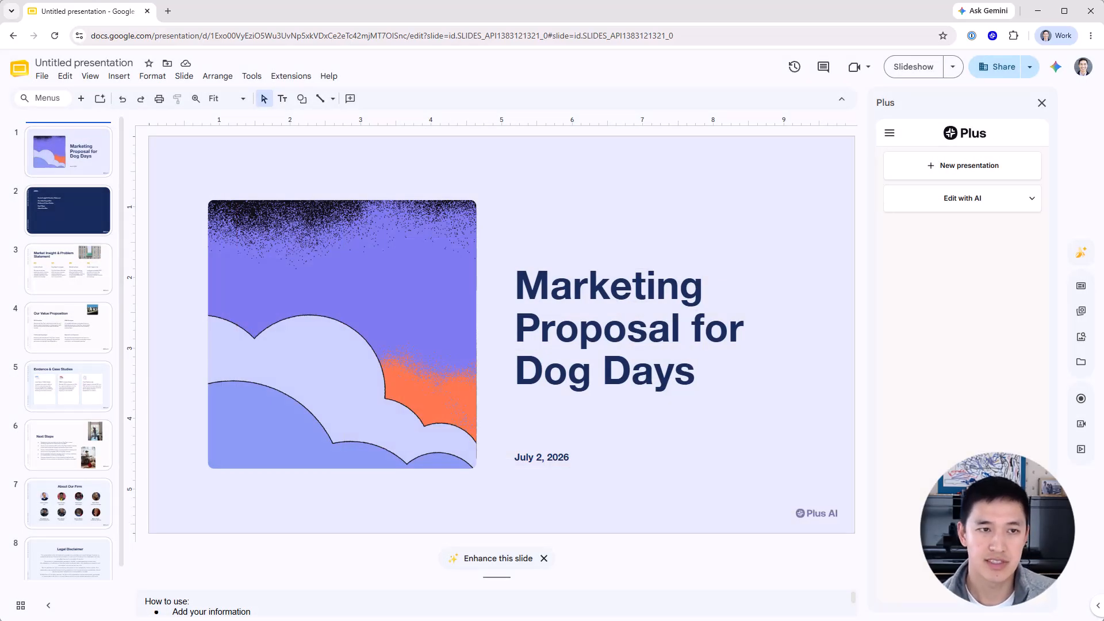
Look through the generated slides from the title slide to Our Value Proposition.
left_click(61, 144)
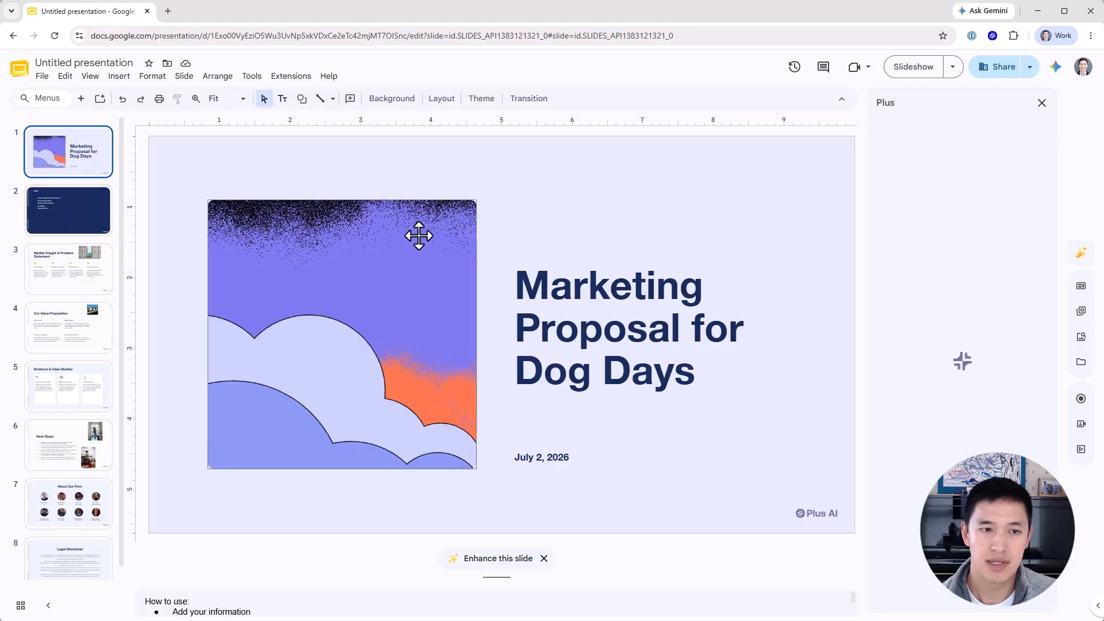
key("Down")
key("Down")
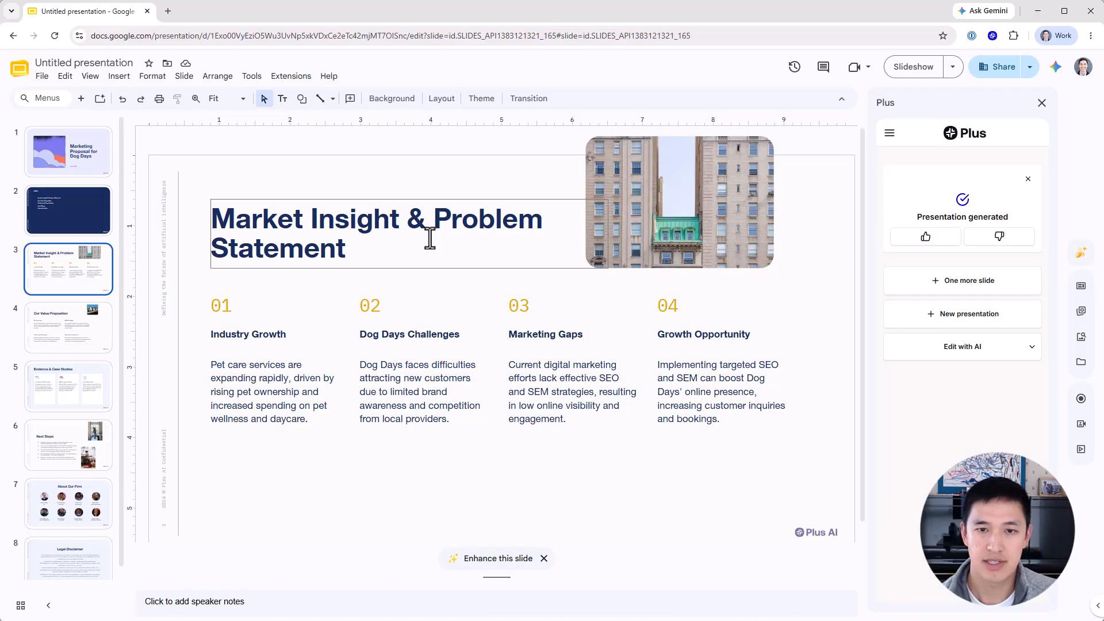
scroll(487, 288, "down", 3)
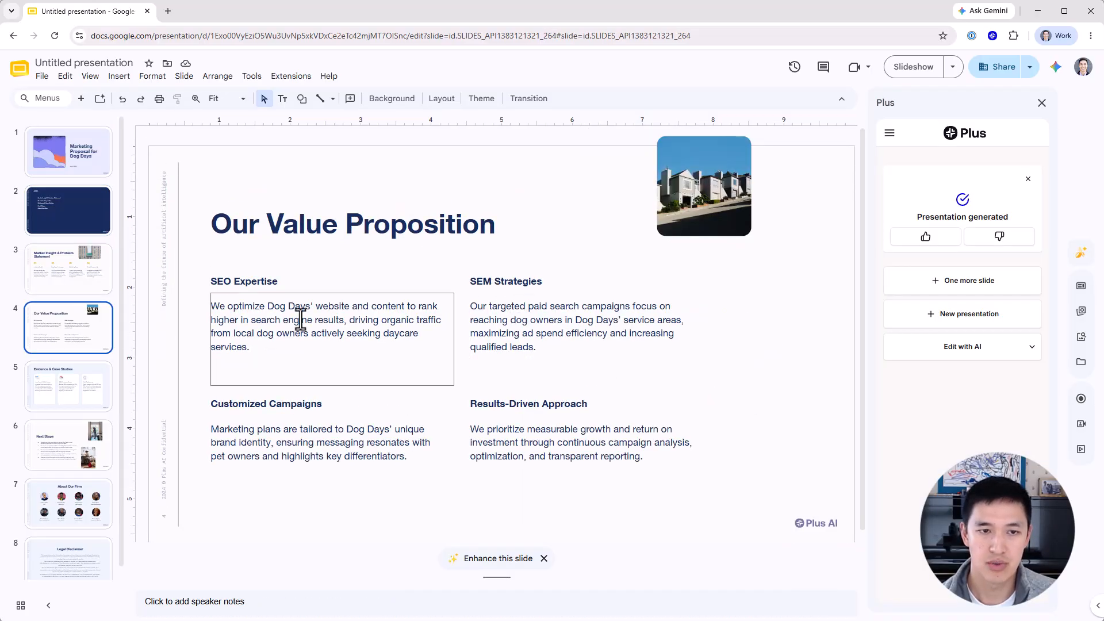
Try moving the SEO Expertise heading to other spots on the Our Value Proposition slide, and undo both moves.
left_click(301, 319)
left_click_drag(381, 293, 510, 344)
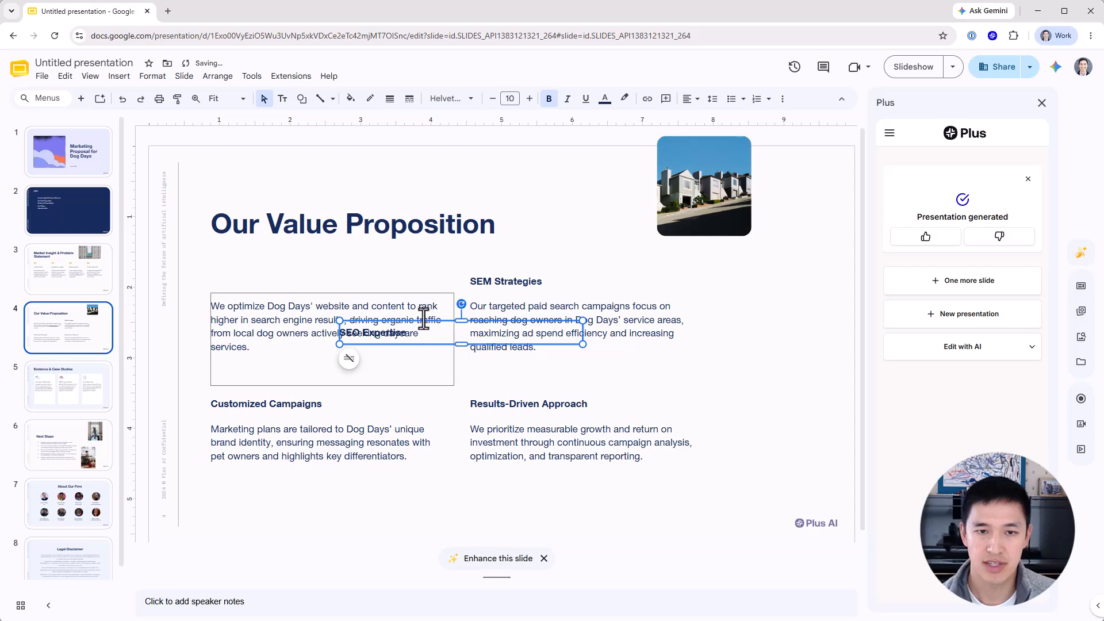
left_click_drag(424, 319, 372, 248)
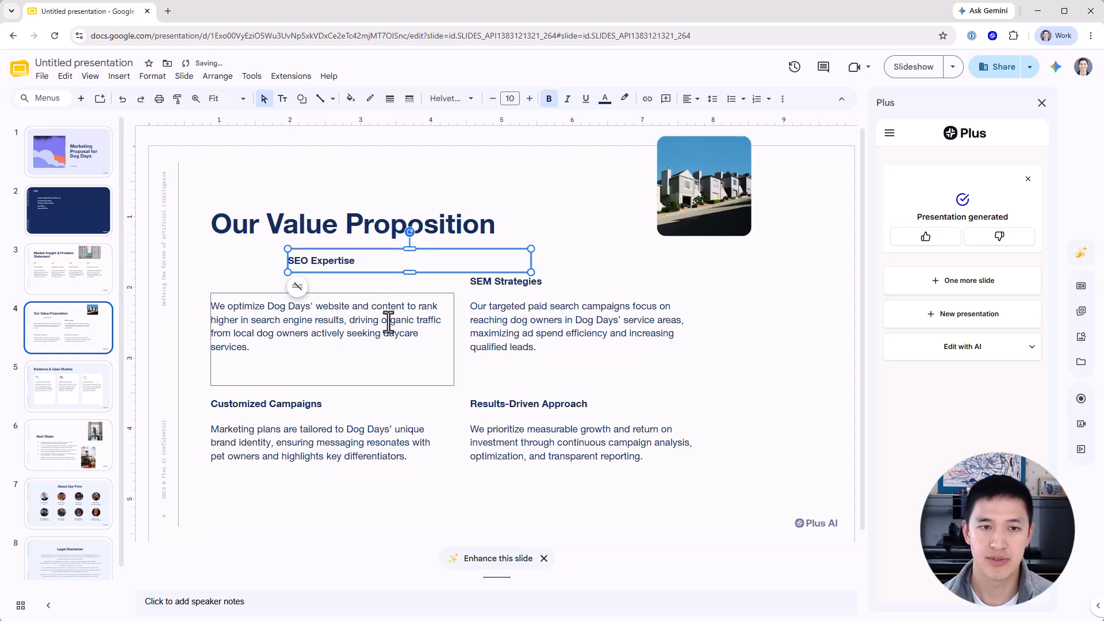
key("ctrl+z")
key("ctrl+z")
Append "a sdf asdf" to the SEO Expertise heading and delete the body text box beneath it.
triple_click(266, 281)
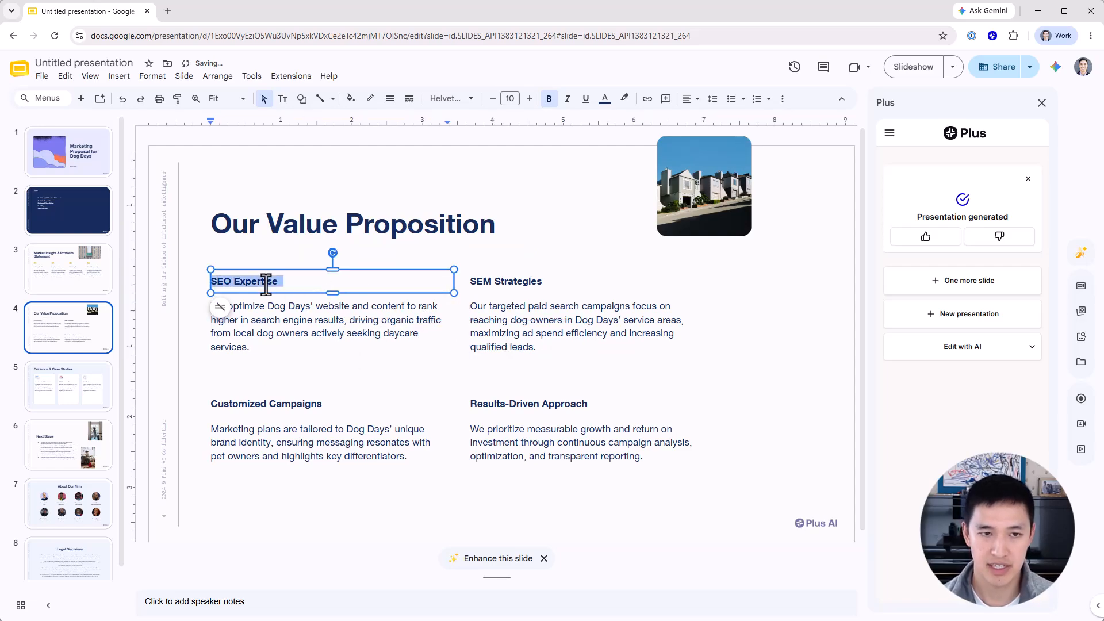
left_click(292, 284)
type("a sdf as")
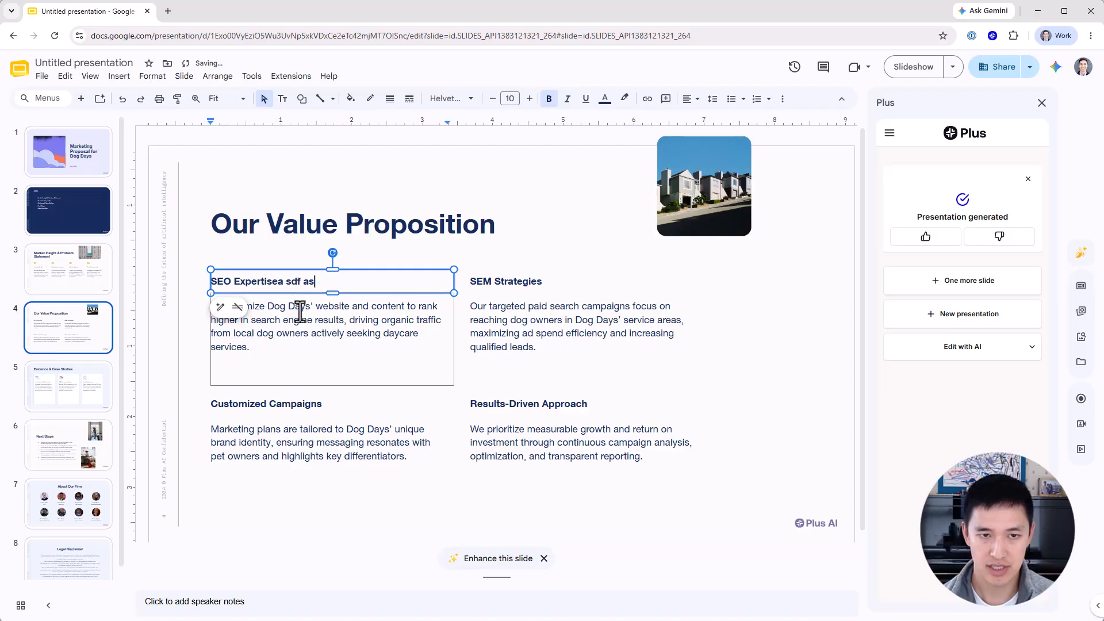
type("df")
left_click(296, 320)
left_click(586, 311)
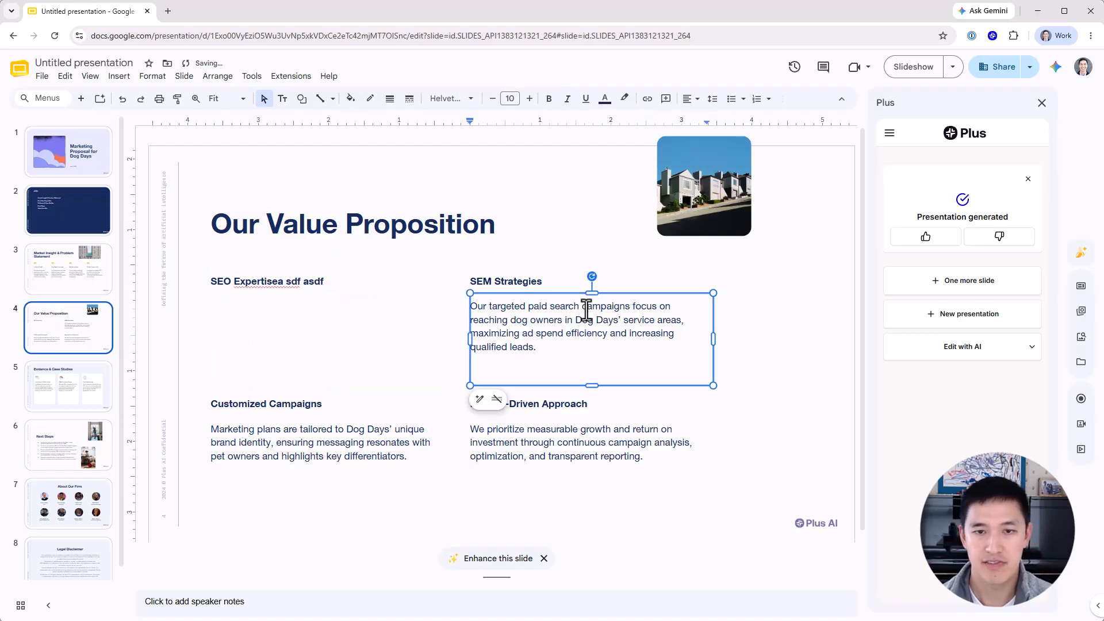
left_click(642, 292)
right_click(643, 296)
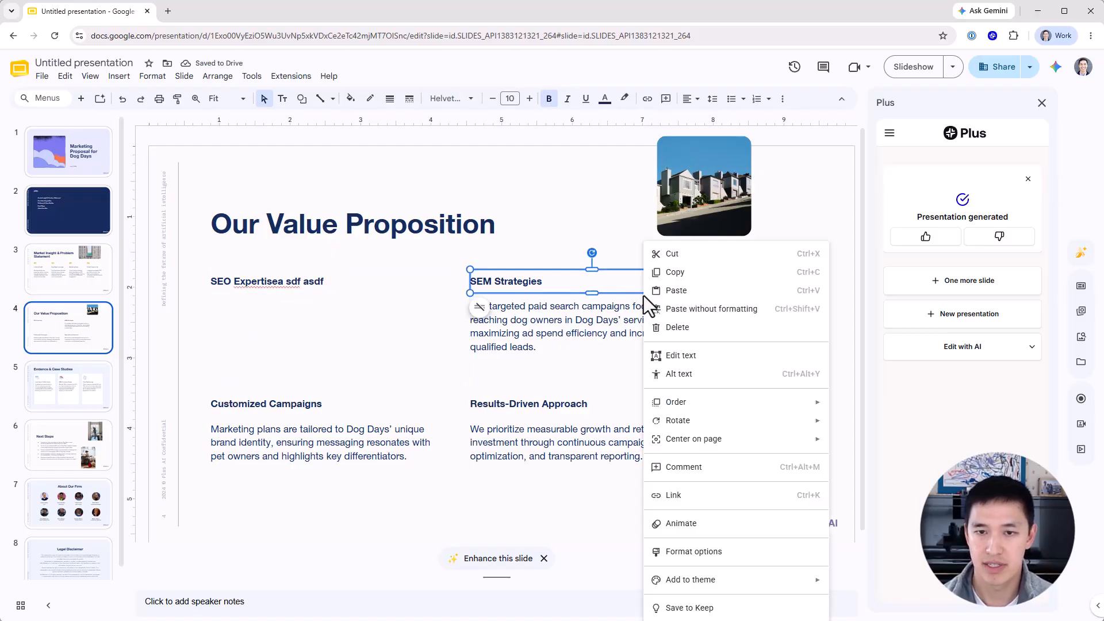
left_click(719, 469)
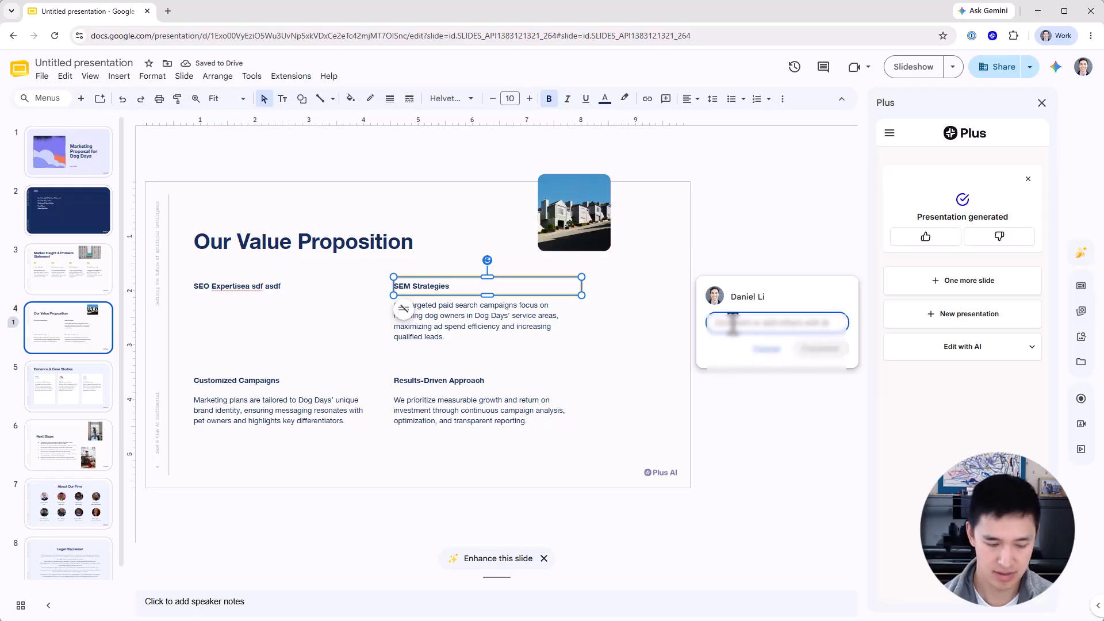
type("@z")
key("Return")
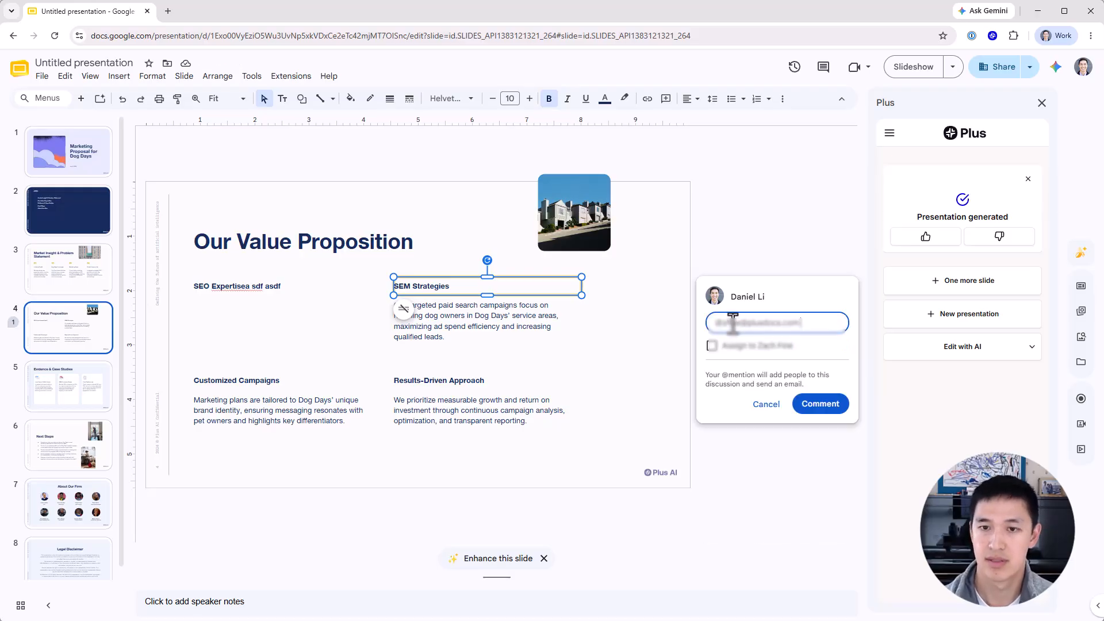
left_click(767, 405)
left_click(675, 320)
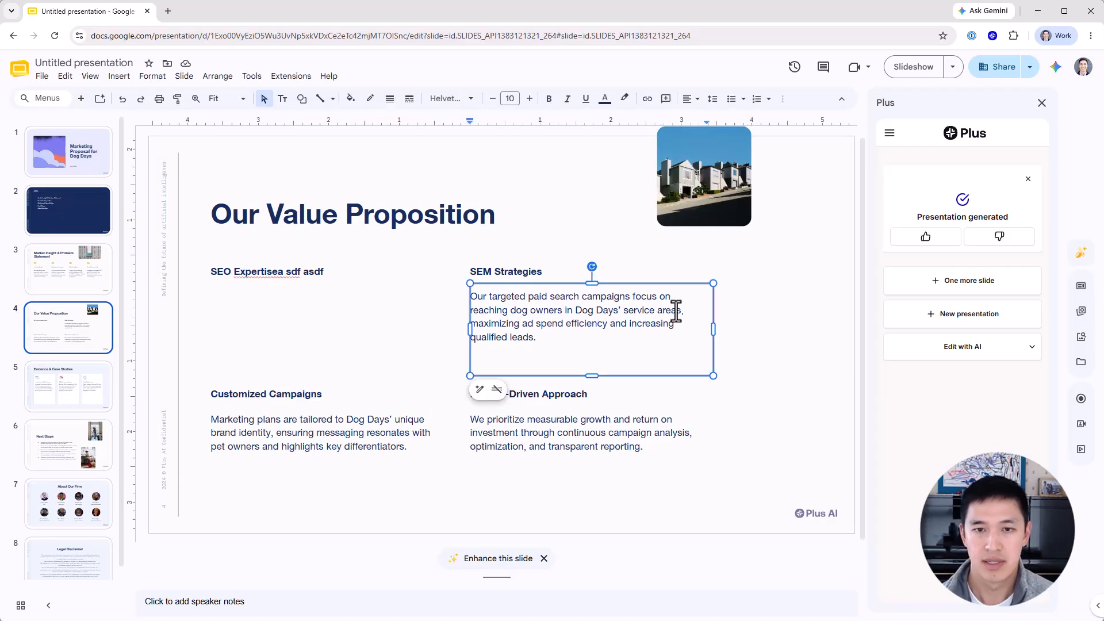
Go to the Next Steps slide and view the sharing options, skipping the naming of the presentation.
left_click(846, 320)
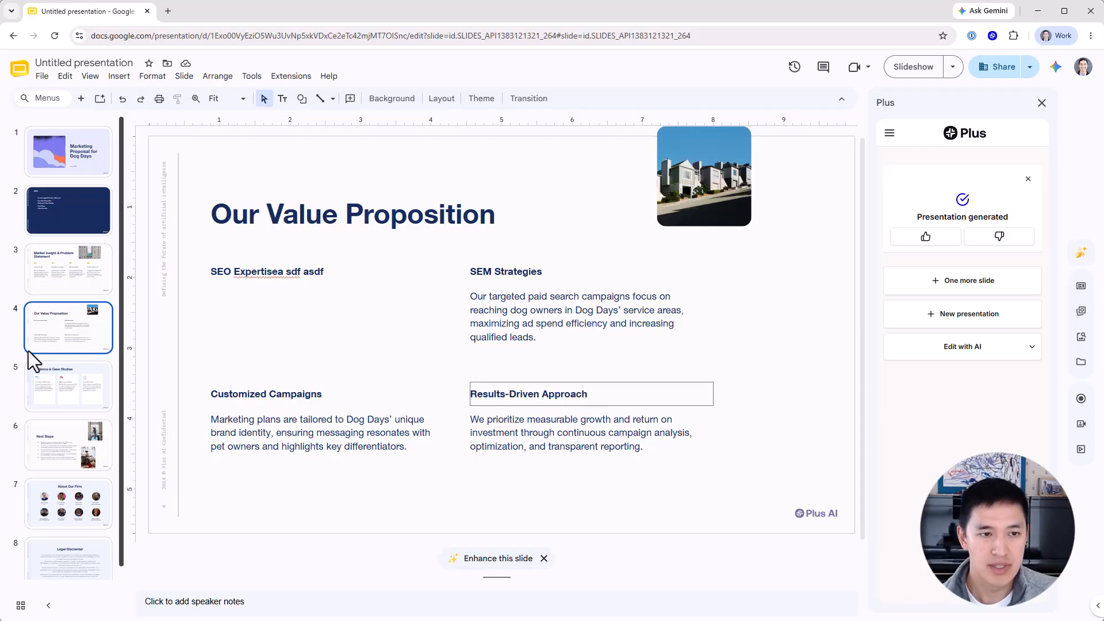
left_click(40, 397)
left_click(63, 430)
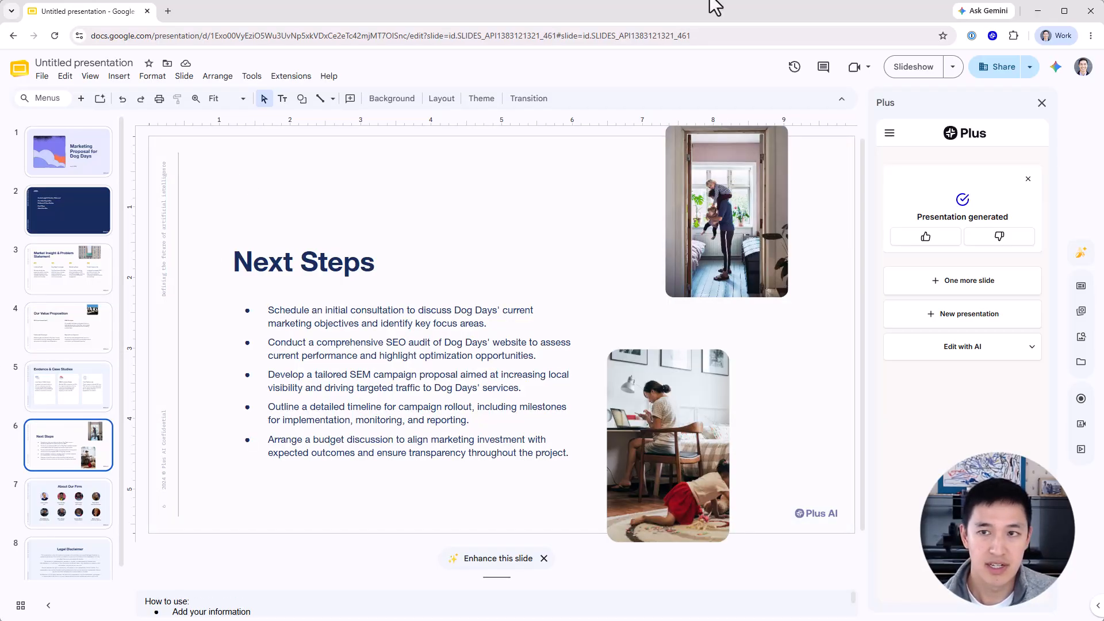
left_click(1003, 70)
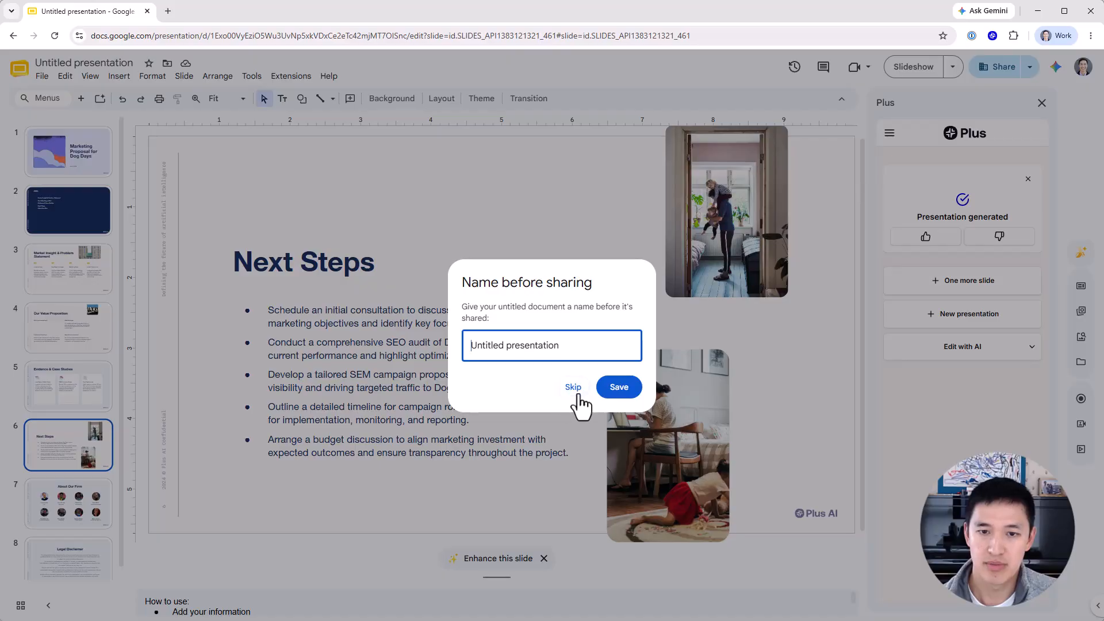
left_click(569, 387)
left_click(714, 249)
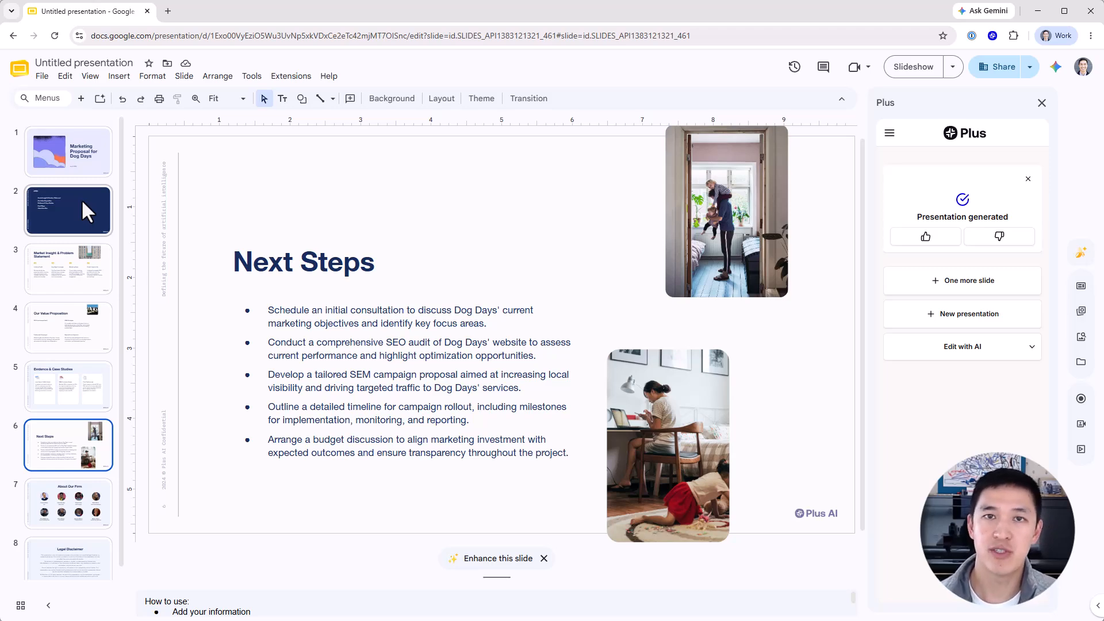
Add a blank slide after Next Steps and draw a tall rectangle as the first bar of a chart.
scroll(91, 267, "down", 1)
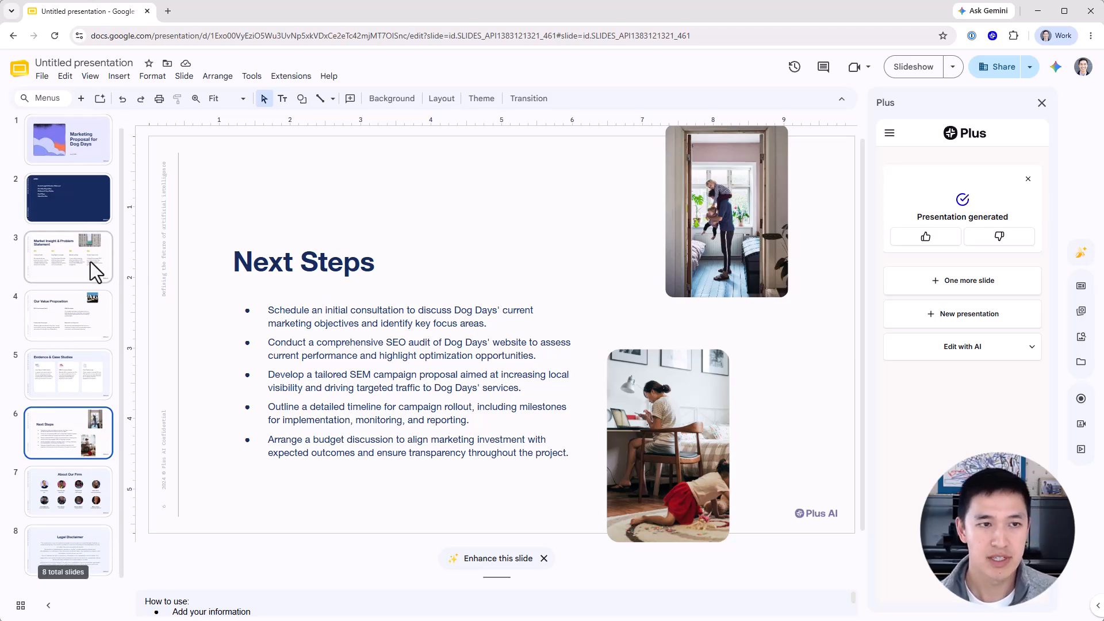
left_click(82, 99)
left_click(302, 98)
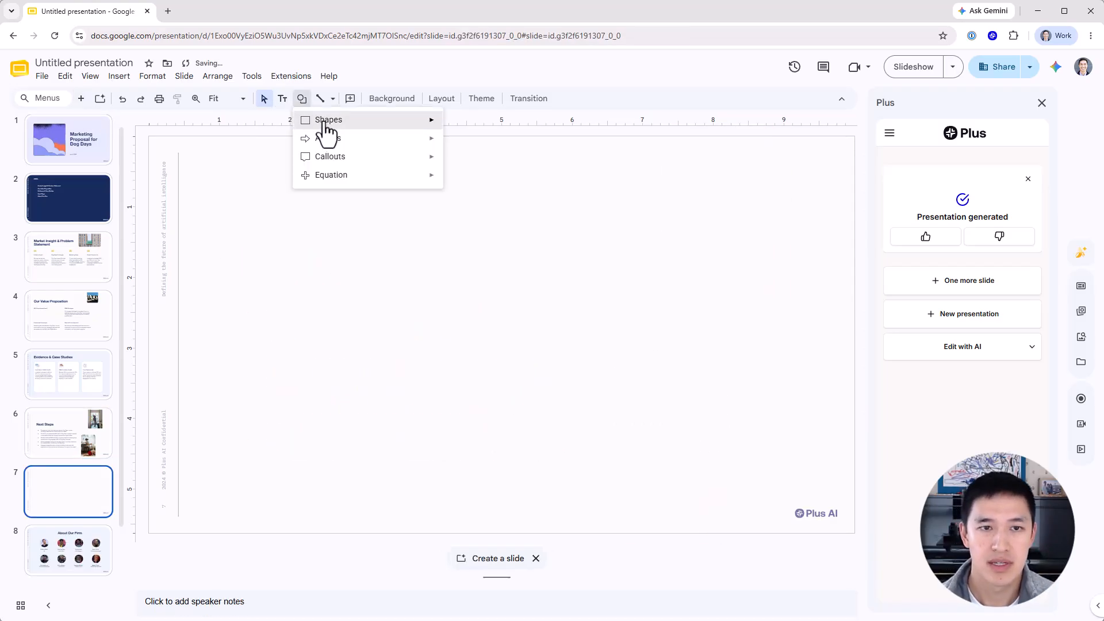
mouse_move(322, 123)
left_click(459, 126)
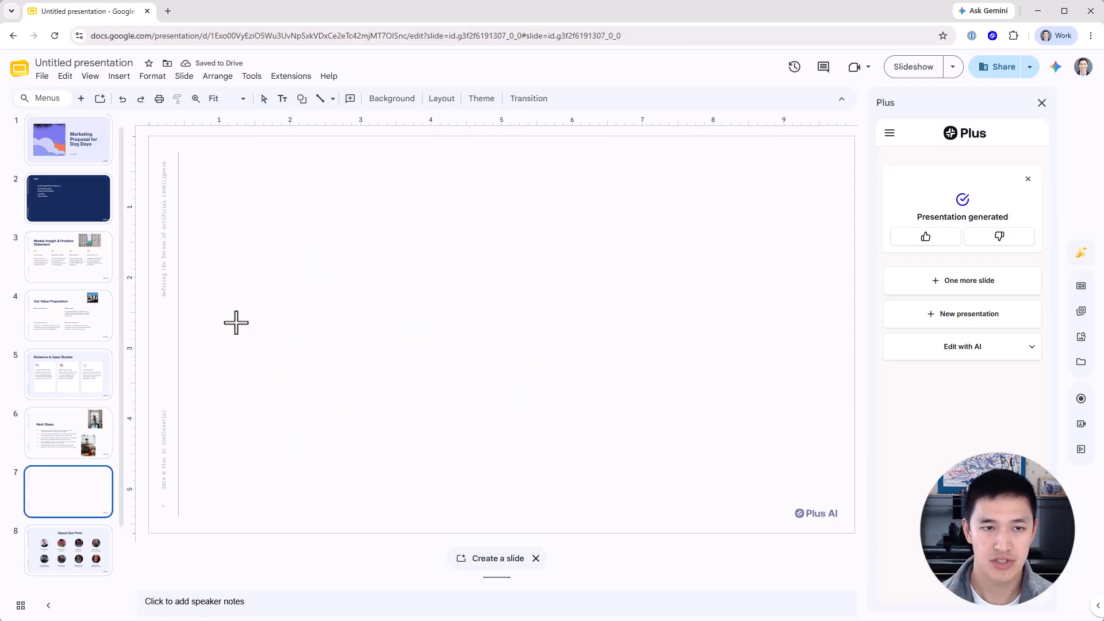
left_click_drag(236, 320, 288, 517)
Duplicate the tall bar into a second and a third bar beside it, each shorter than the one before.
left_click_drag(262, 407, 341, 398)
key("ctrl+d")
left_click_drag(332, 323, 333, 379)
key("ctrl+d")
left_click_drag(345, 437, 423, 425)
left_click_drag(422, 378, 442, 439)
Duplicate the bar again to make the shortest fourth bar and a long, thin base beneath all the bars.
key("ctrl+d")
left_click_drag(439, 437, 558, 447)
left_click_drag(550, 467, 221, 526)
key("ctrl+d")
left_click_drag(248, 565, 491, 520)
Add a text box above the bars reading "Favorite M&M's of the Plus AI team".
left_click(282, 99)
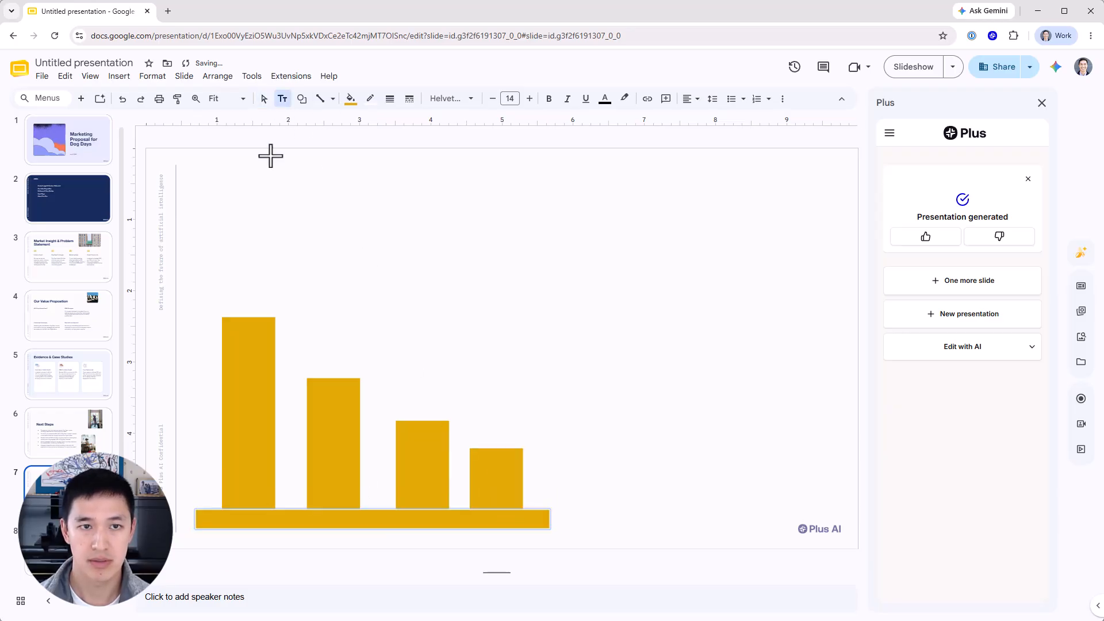
left_click_drag(241, 180, 572, 208)
type("Favorite")
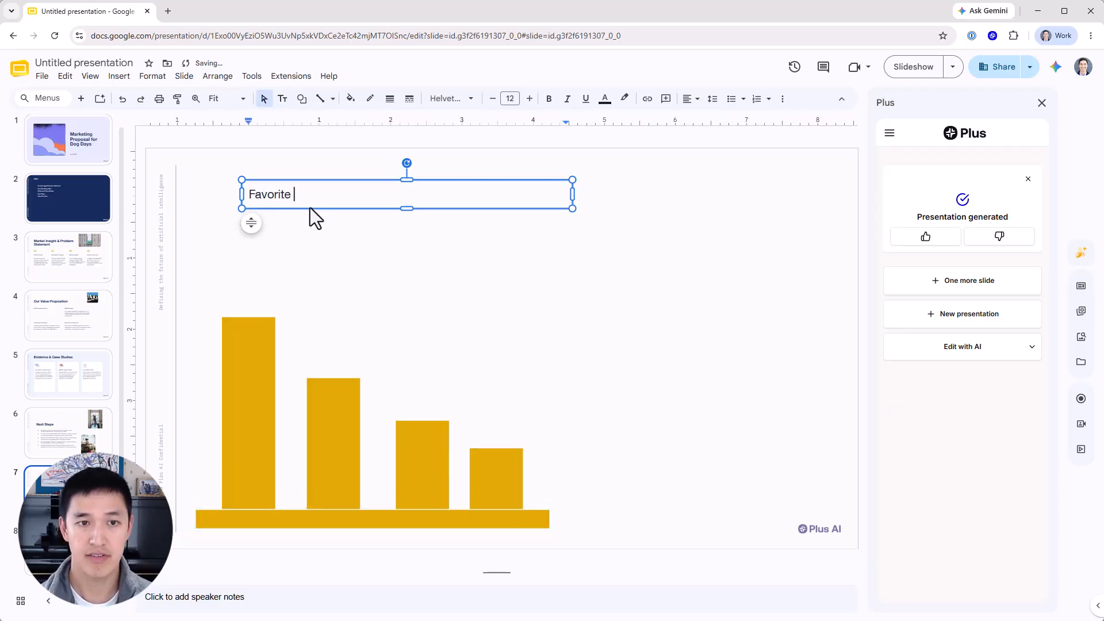
type(" M&M's of the Plus A")
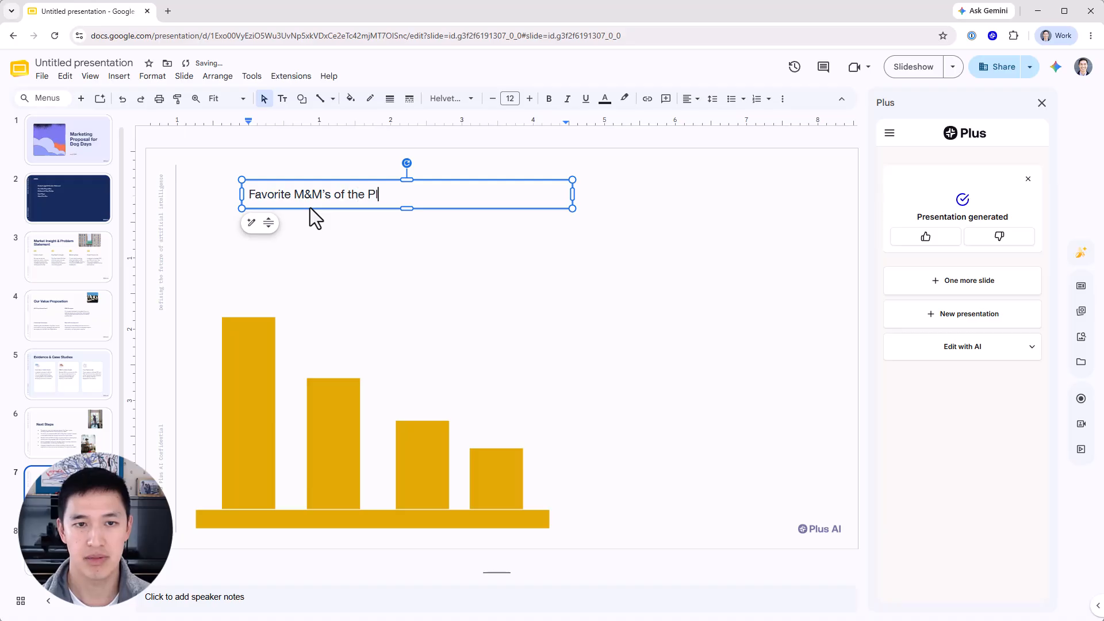
type("I team")
key("Escape")
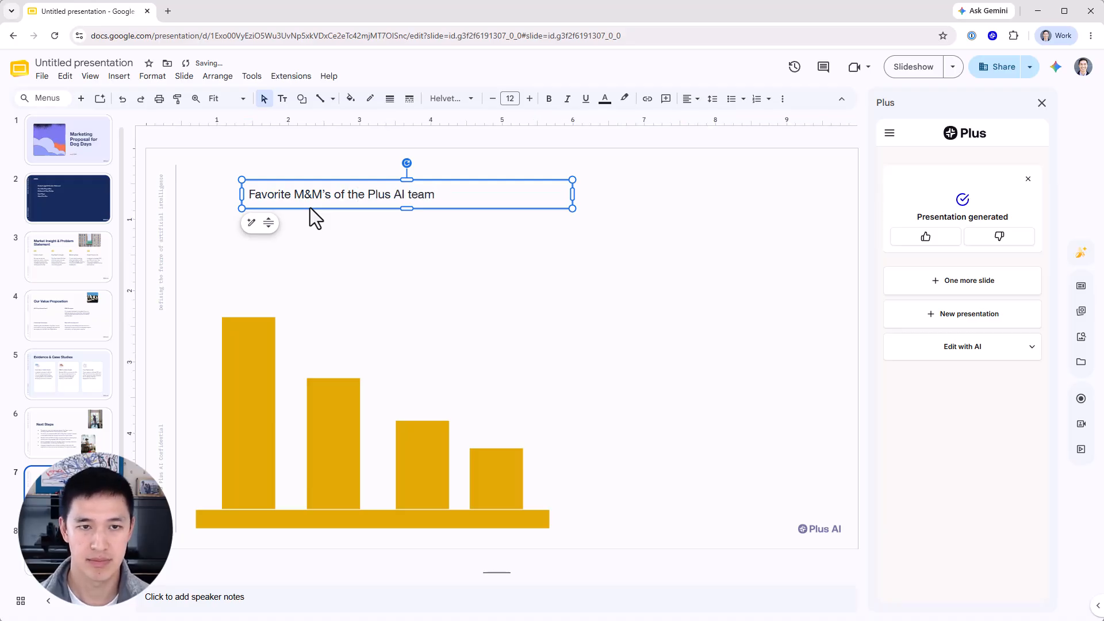
Duplicate the title text box, place the copy above the first bar and change its text to "Blue 30".
key("ctrl+d")
left_click_drag(306, 212, 274, 309)
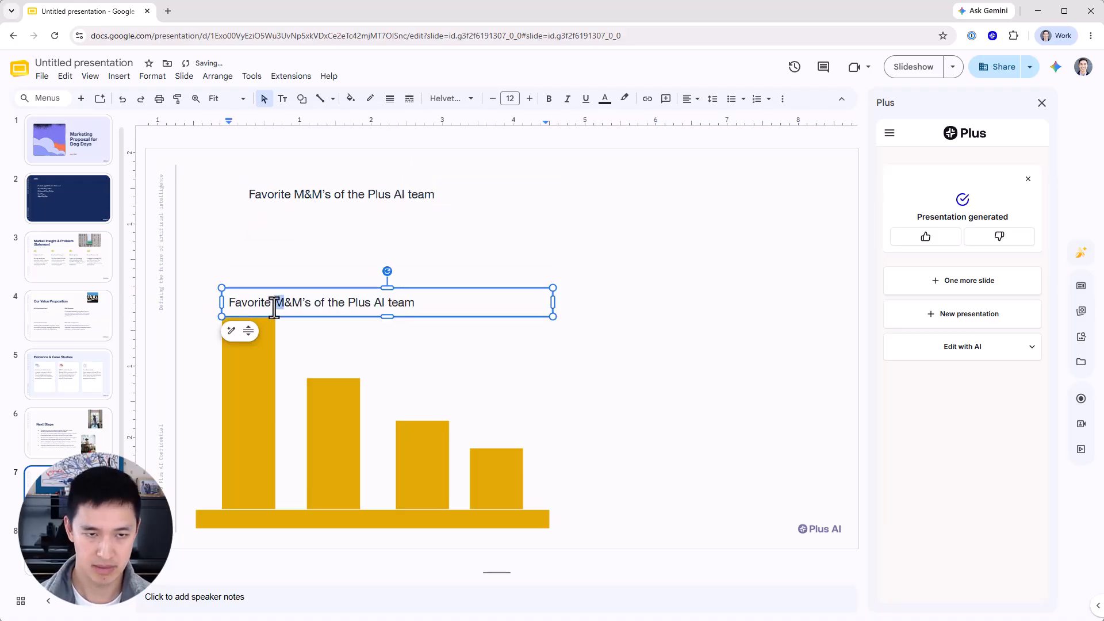
key("ctrl+a")
type("Blu")
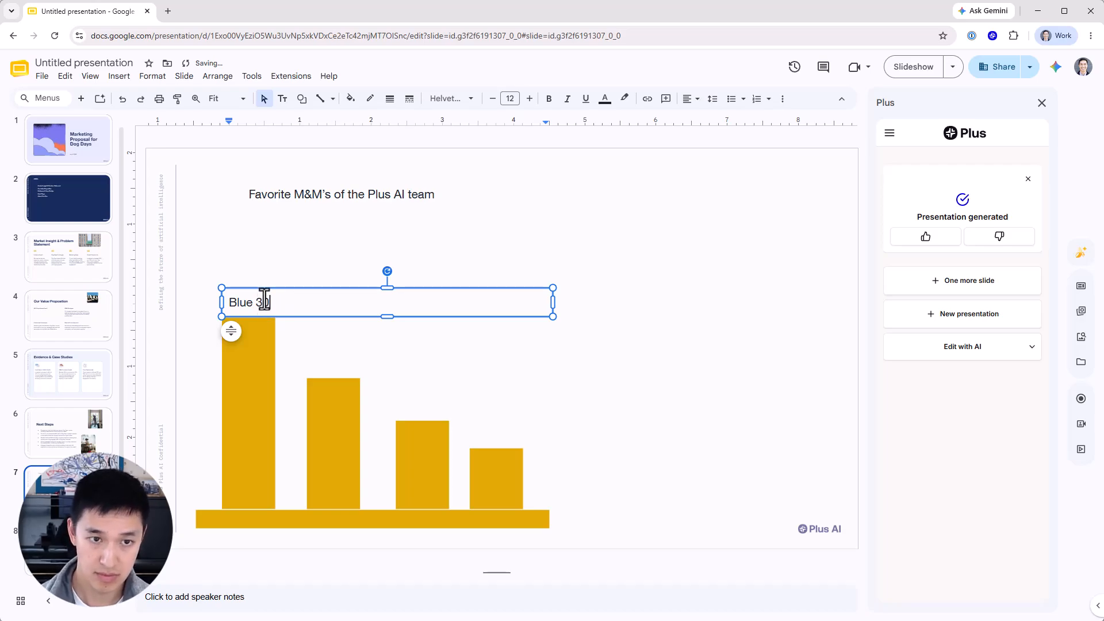
Duplicate the "Blue 30" label, place the copy above the second bar and change its text to "Red 20".
left_click(263, 289)
key("ctrl+d")
left_click_drag(299, 322, 336, 367)
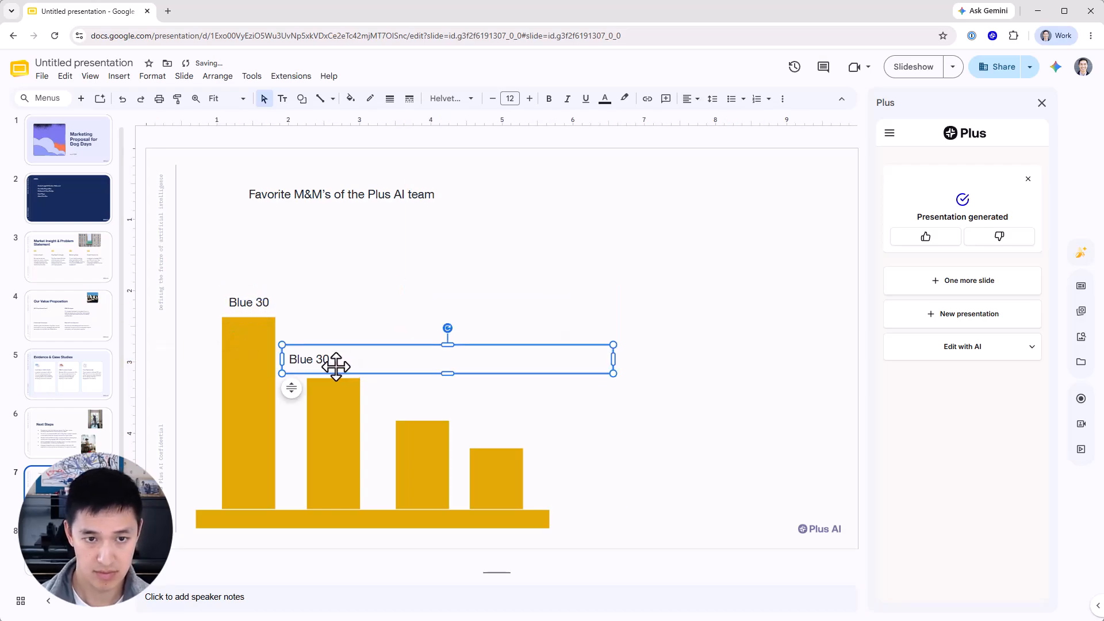
double_click(308, 358)
key("ctrl+a")
type("Re")
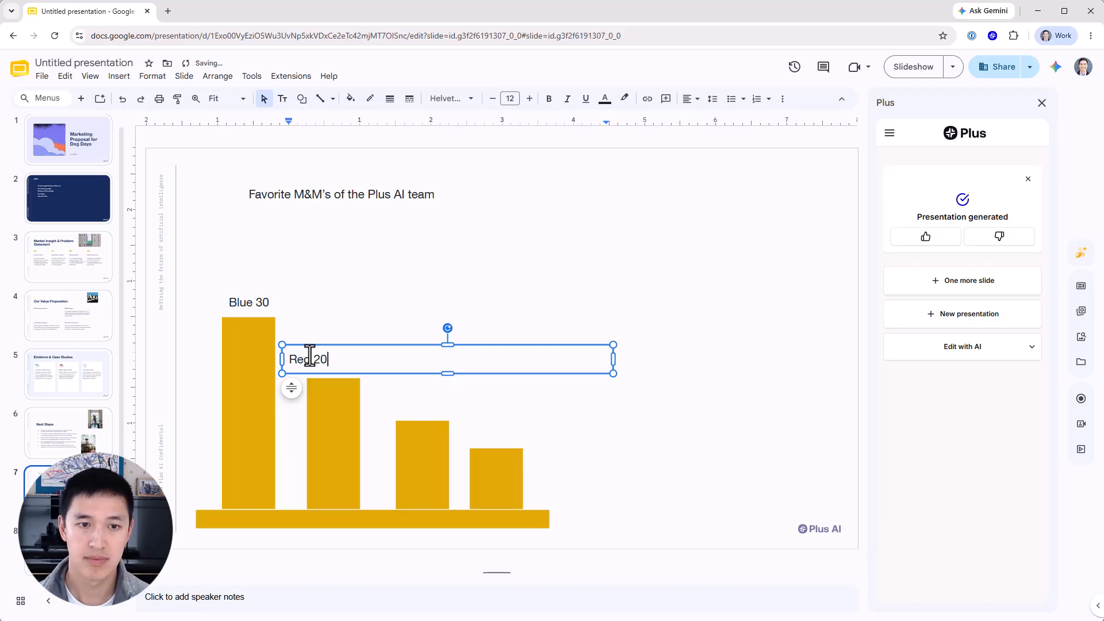
Duplicate the "Red 20" label, place the copy above the third bar and change its text to "Brown 15".
left_click(316, 344)
key("ctrl+d")
left_click_drag(381, 388, 465, 414)
double_click(413, 395)
key("ctrl+a")
type("Br")
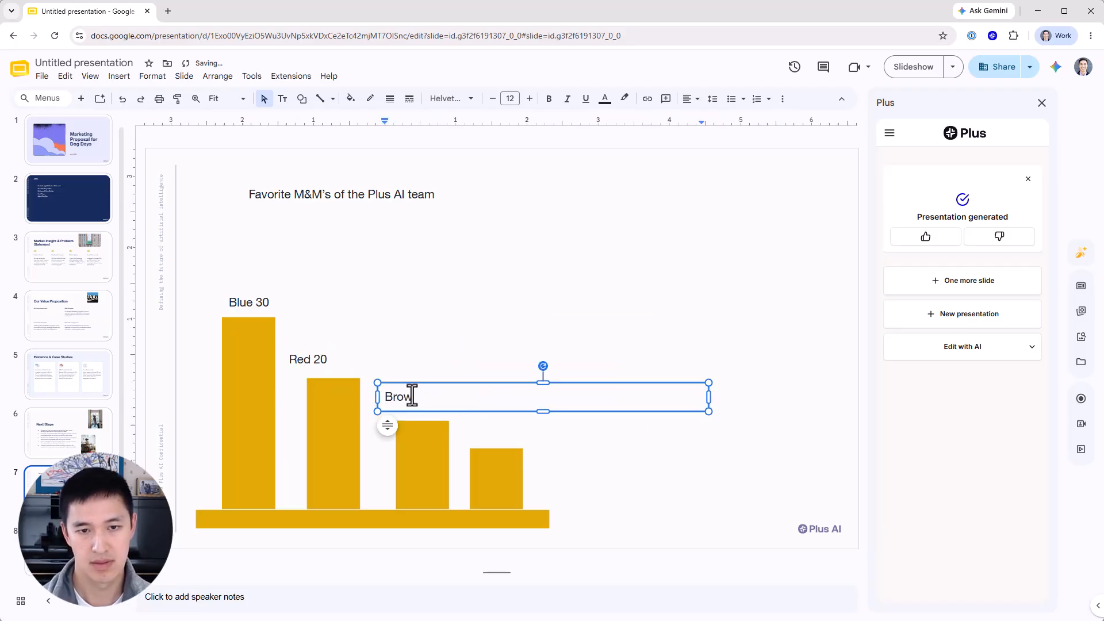
Duplicate the "Brown 15" label, place the copy above the fourth bar and change its text to "Yellow 10".
left_click(414, 382)
key("ctrl+d")
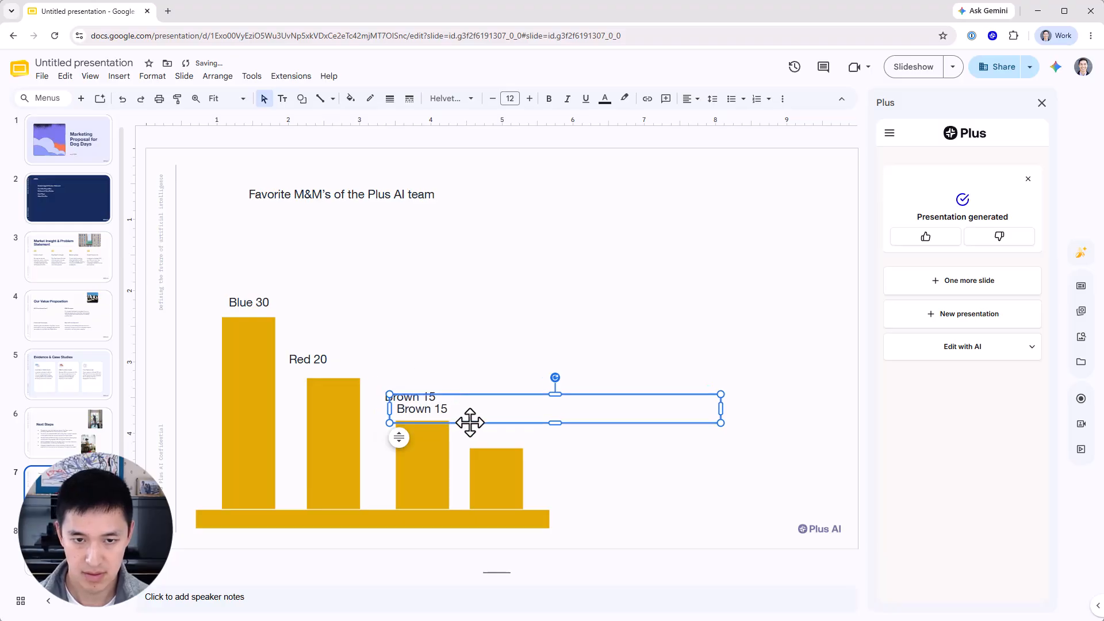
left_click_drag(537, 421, 507, 441)
double_click(507, 442)
key("ctrl+a")
type("Y")
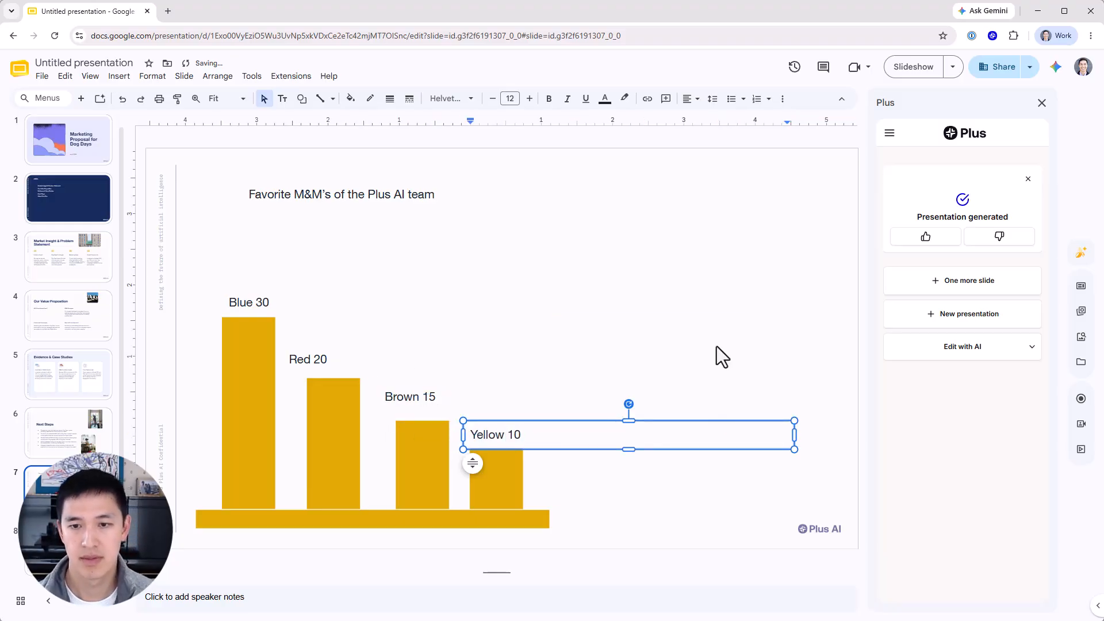
left_click(729, 330)
left_click(301, 99)
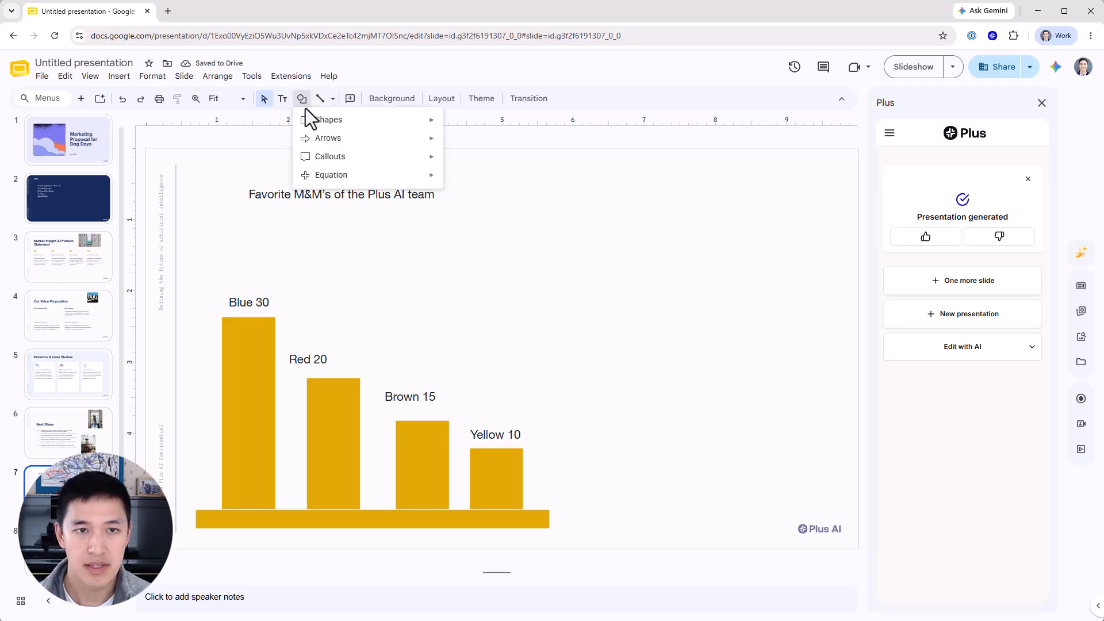
left_click(332, 100)
left_click_drag(605, 283, 731, 284)
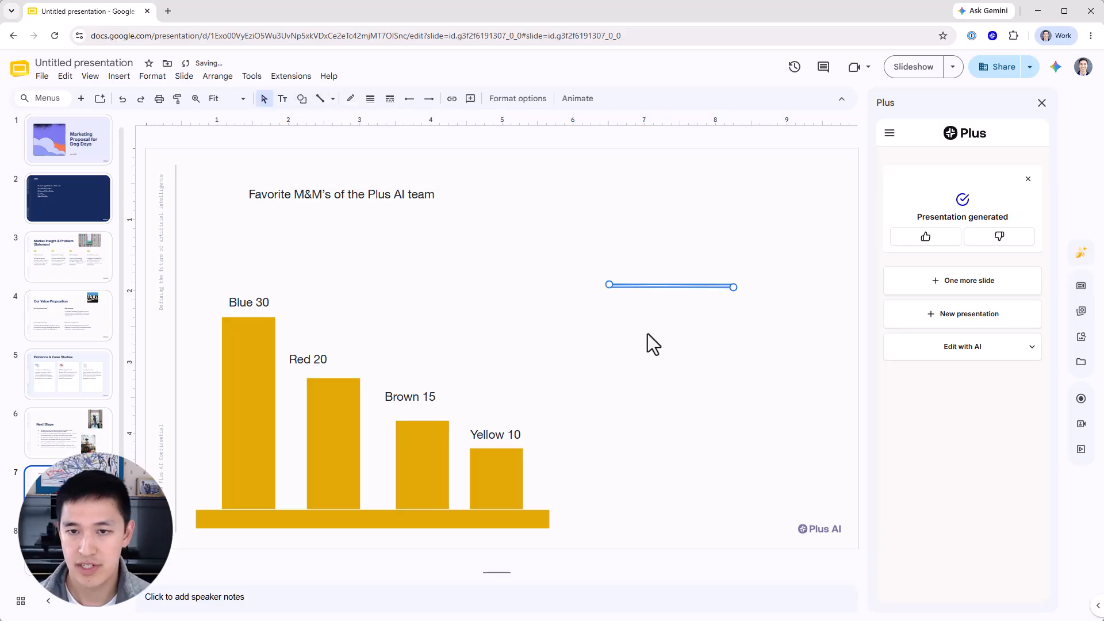
left_click(739, 294)
Draw a large rectangle to the right of the bar chart containing the text "More text in here".
left_click(302, 99)
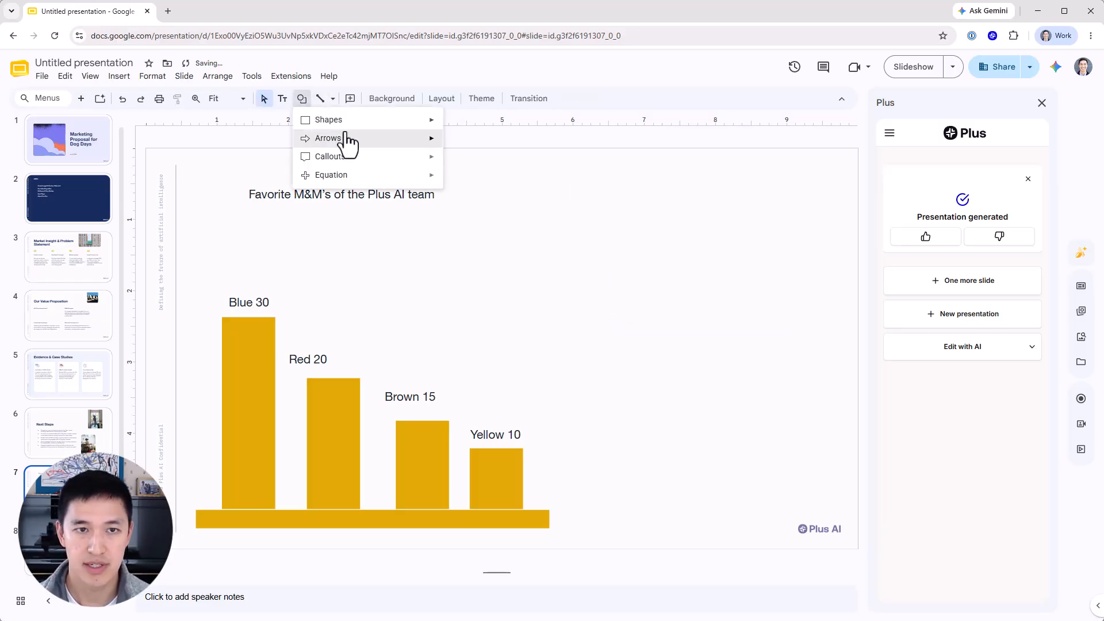
mouse_move(346, 122)
left_click(453, 124)
left_click_drag(603, 242, 815, 483)
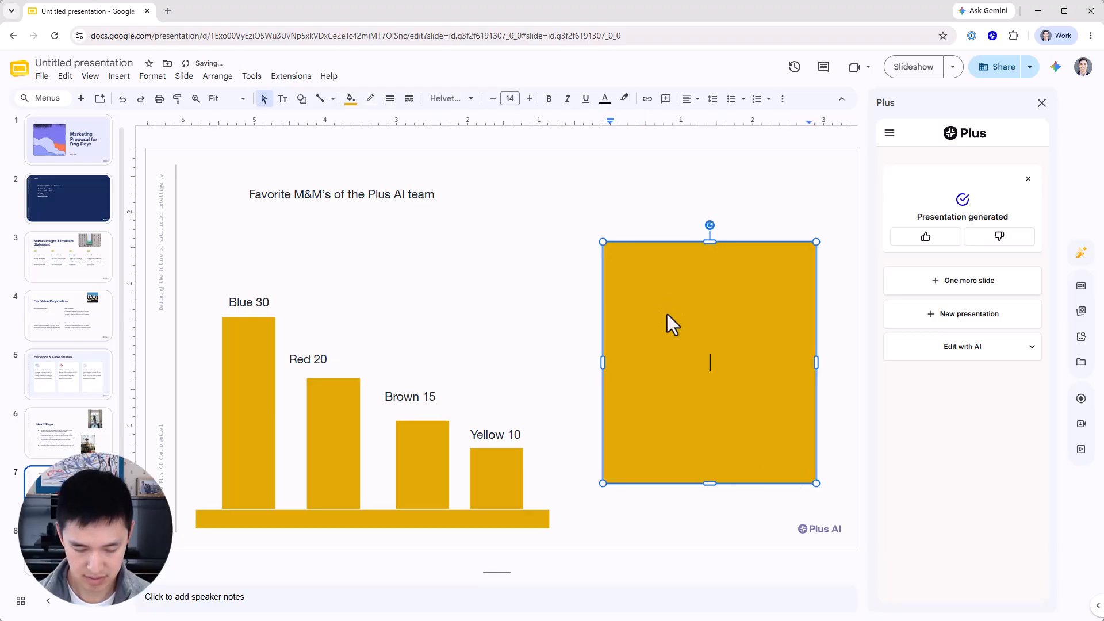
type("More text in here")
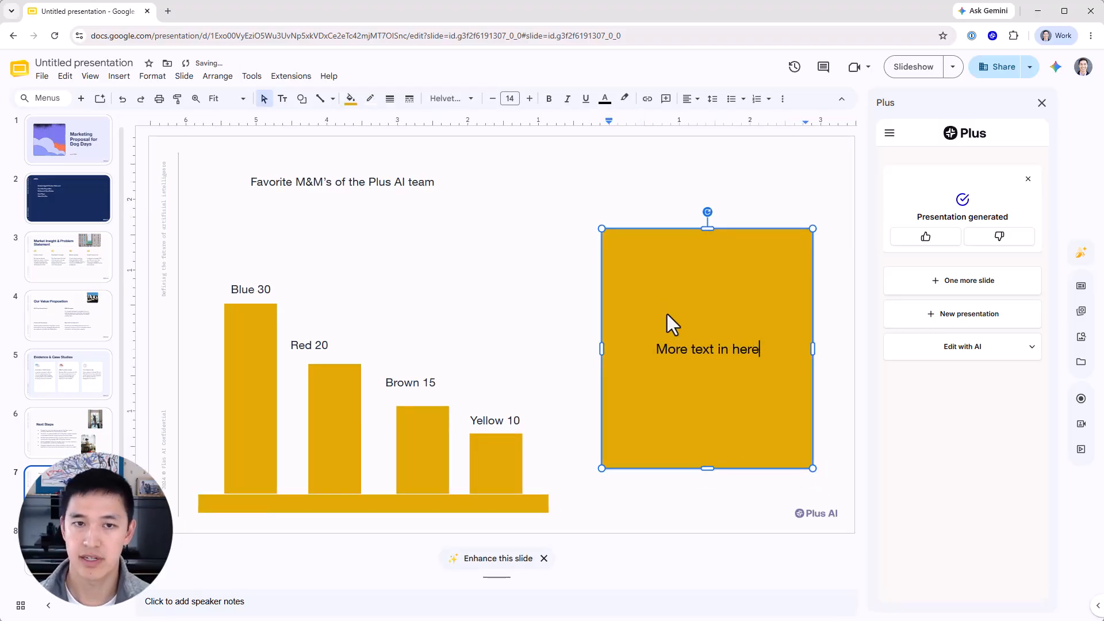
left_click(835, 167)
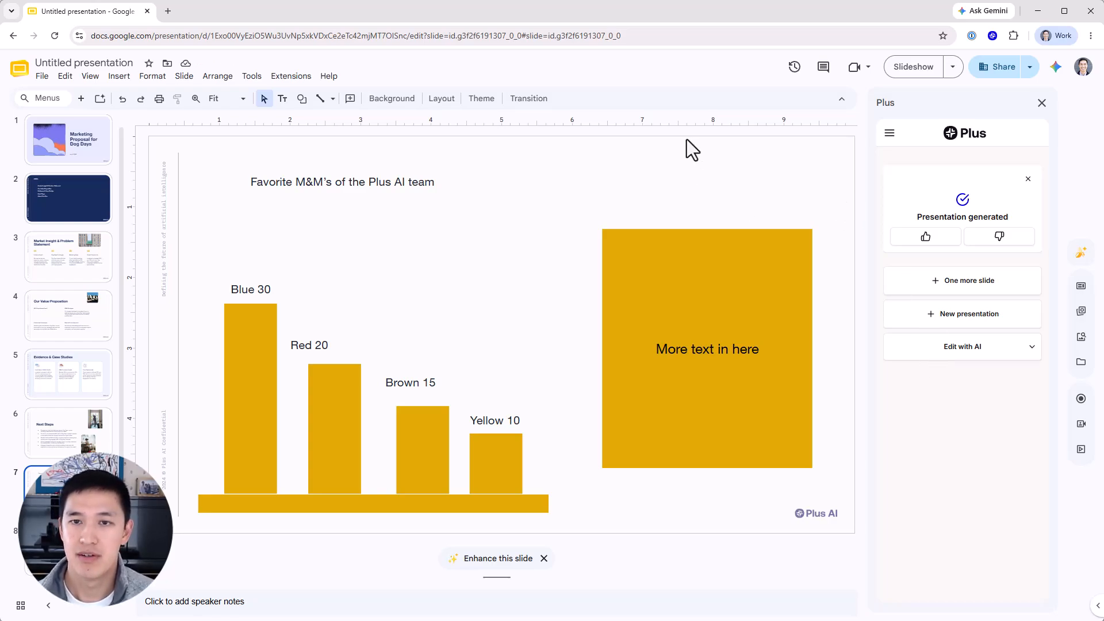
Open the Plus option to remix the bar chart slide into a different layout.
left_click(986, 354)
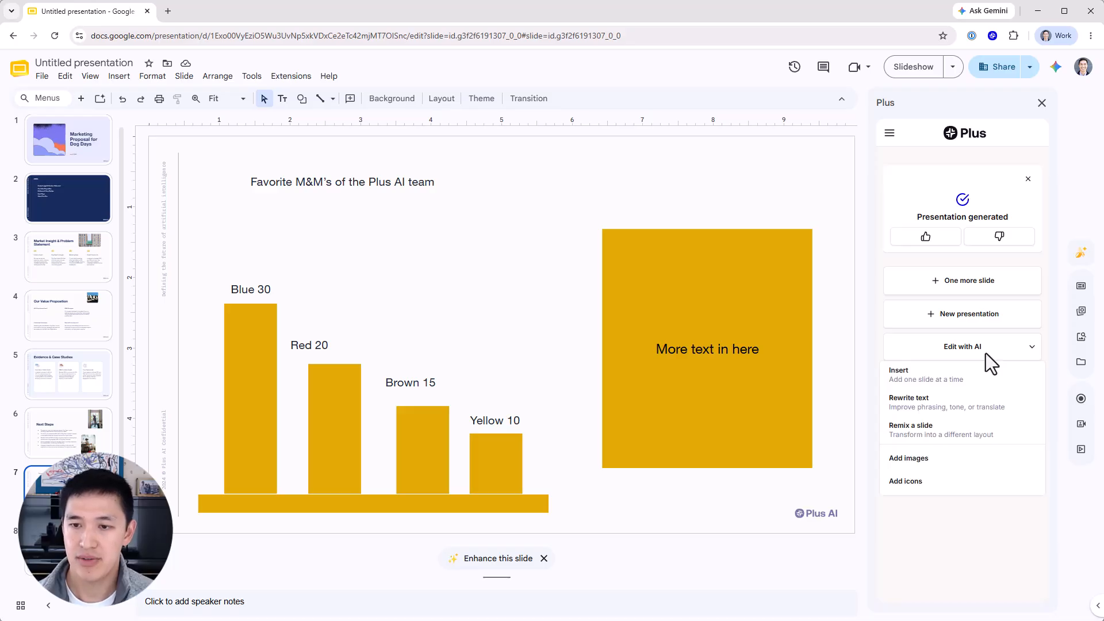
left_click(969, 438)
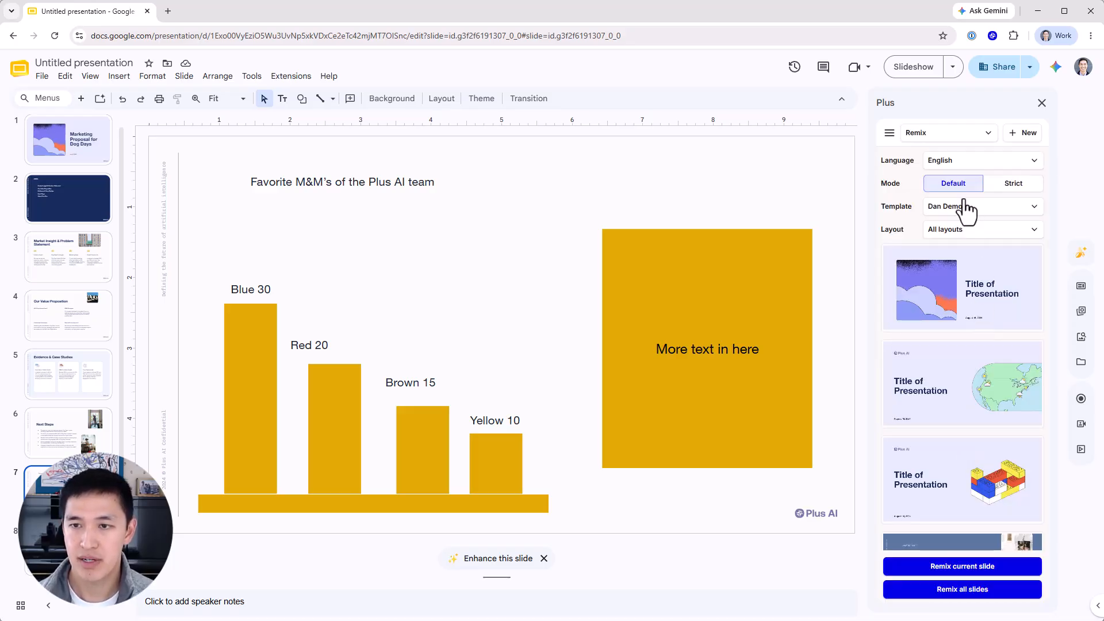